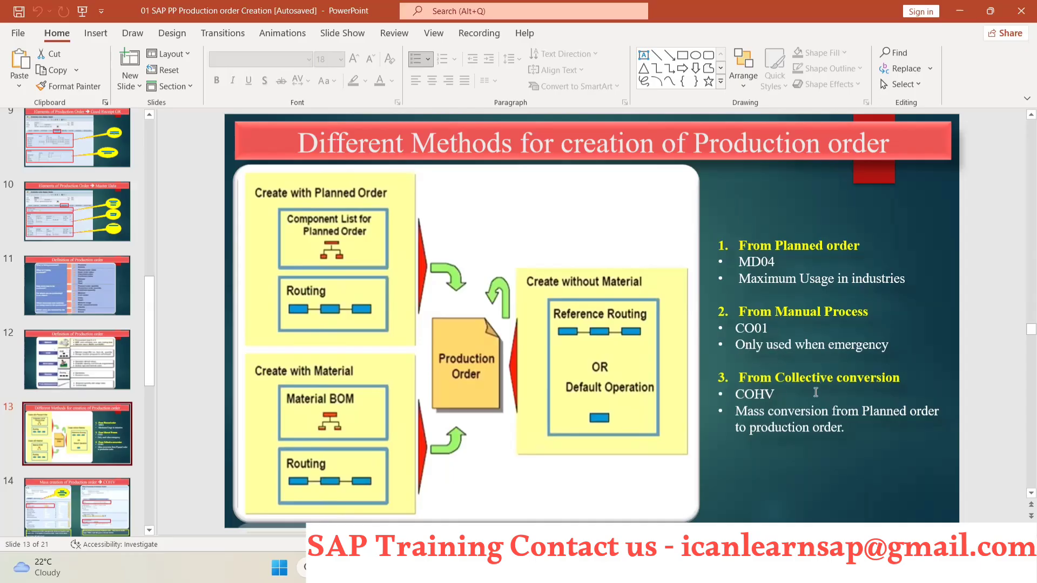
# From the MD04 list's first requirement row, open the planned independent requirements planning table for JCB - B16
pyautogui.hotkey('alt', 'Tab')
pyautogui.hotkey('alt', 'Tab')
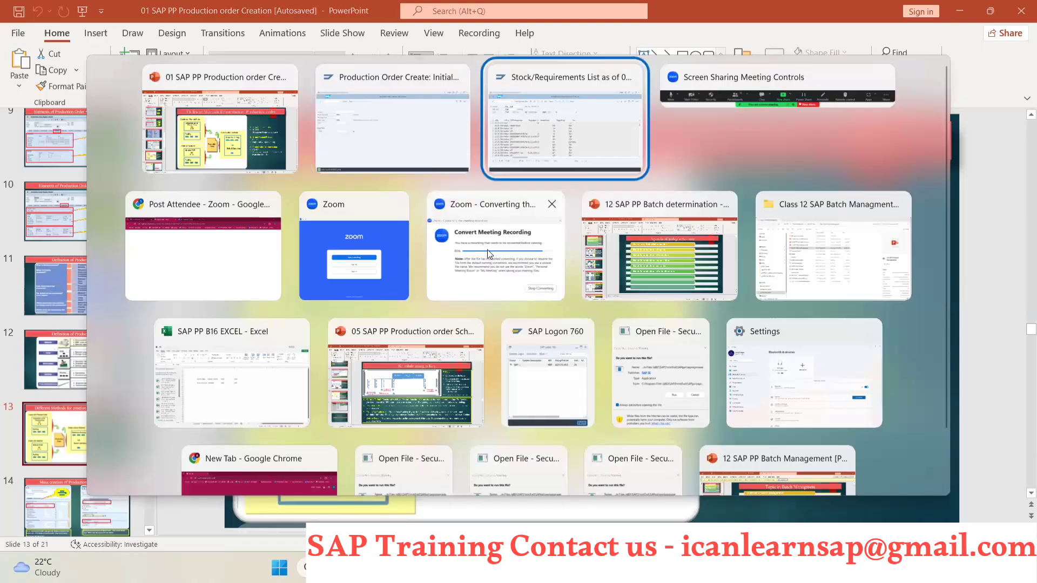
pyautogui.scroll(-3, 251, 304)
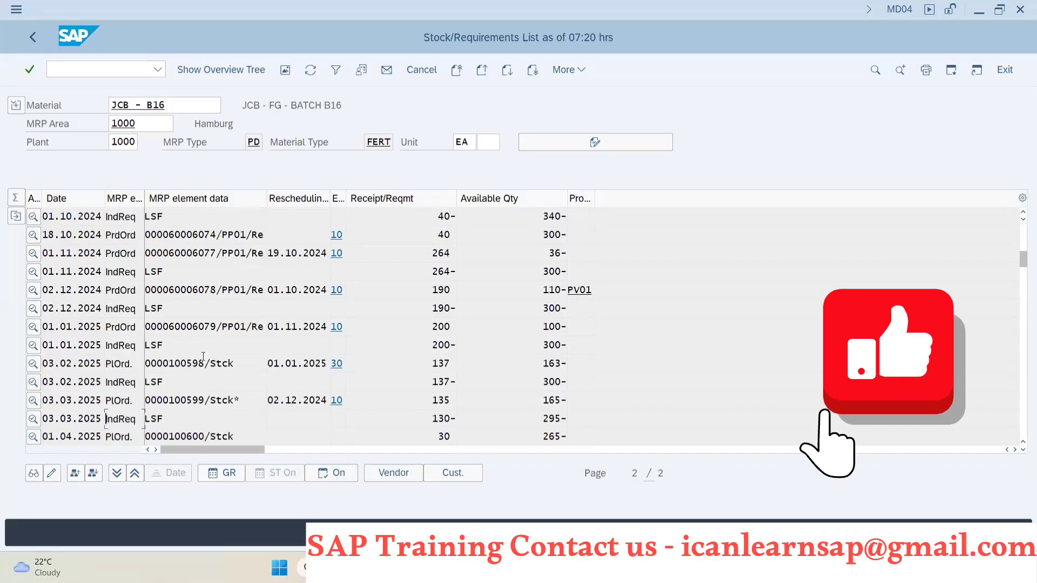
pyautogui.scroll(-3, 202, 356)
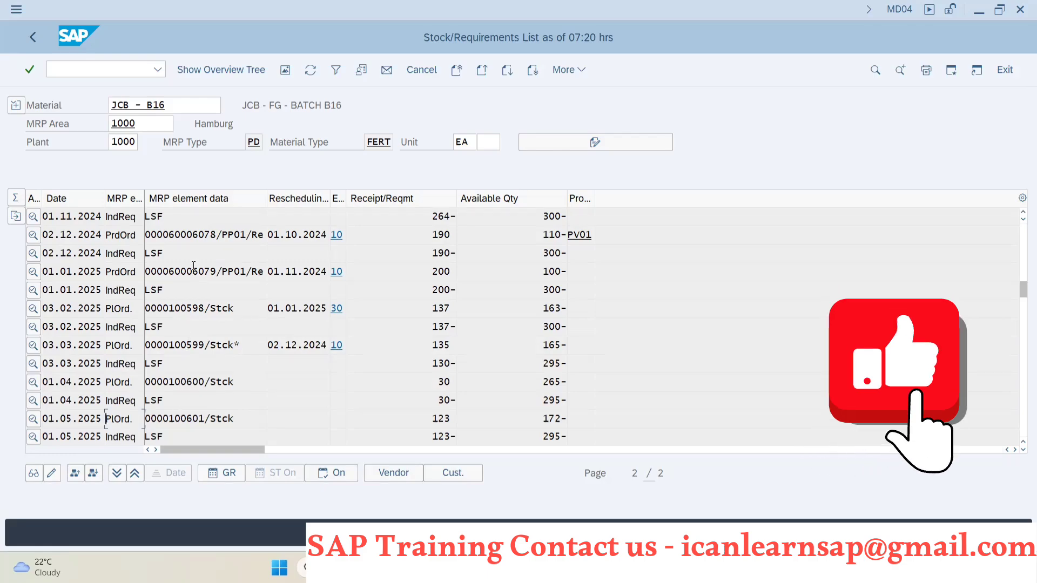
pyautogui.scroll(1, 189, 289)
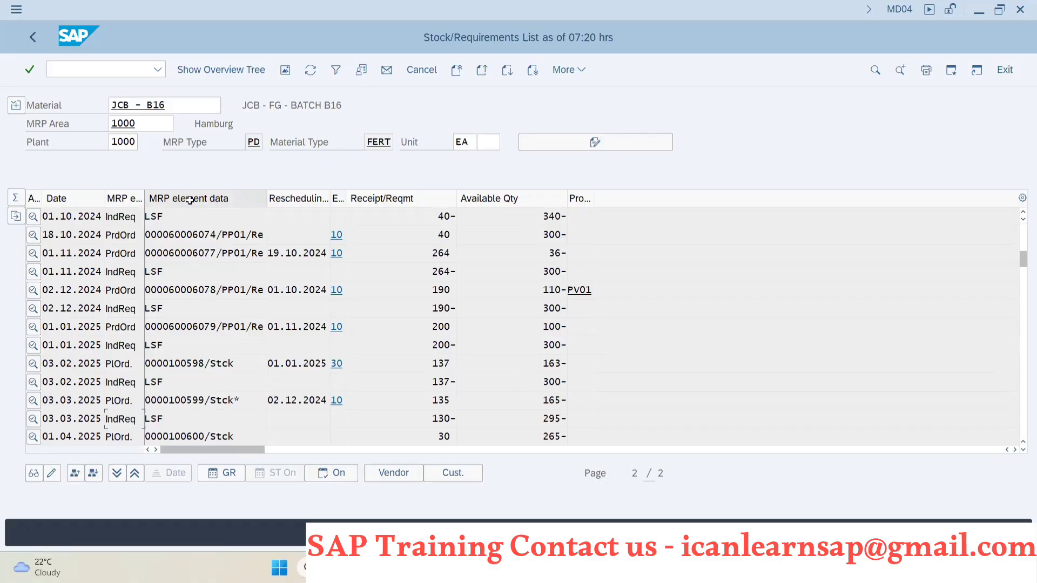
pyautogui.click(567, 69)
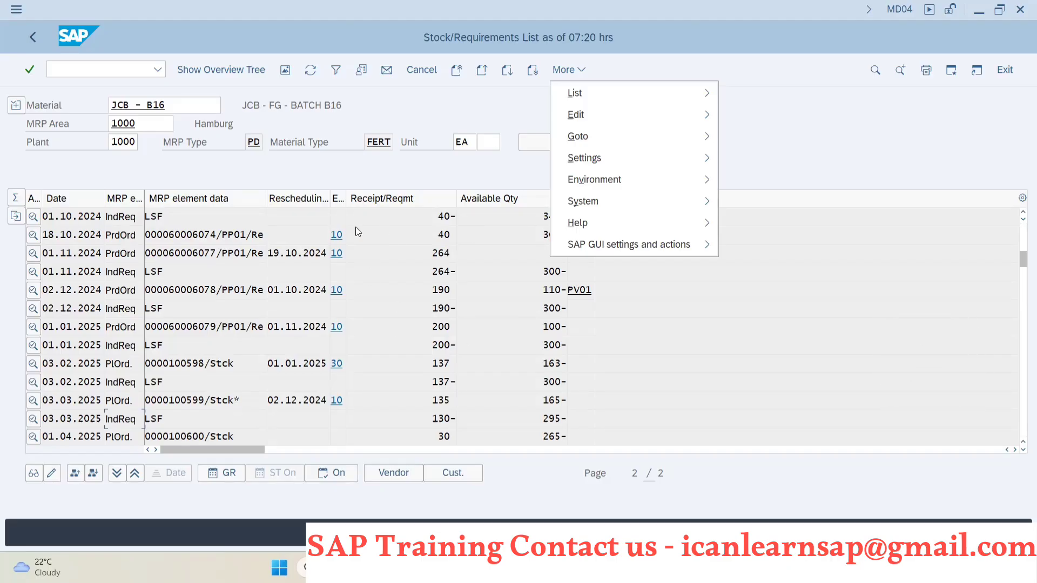
pyautogui.doubleClick(165, 220)
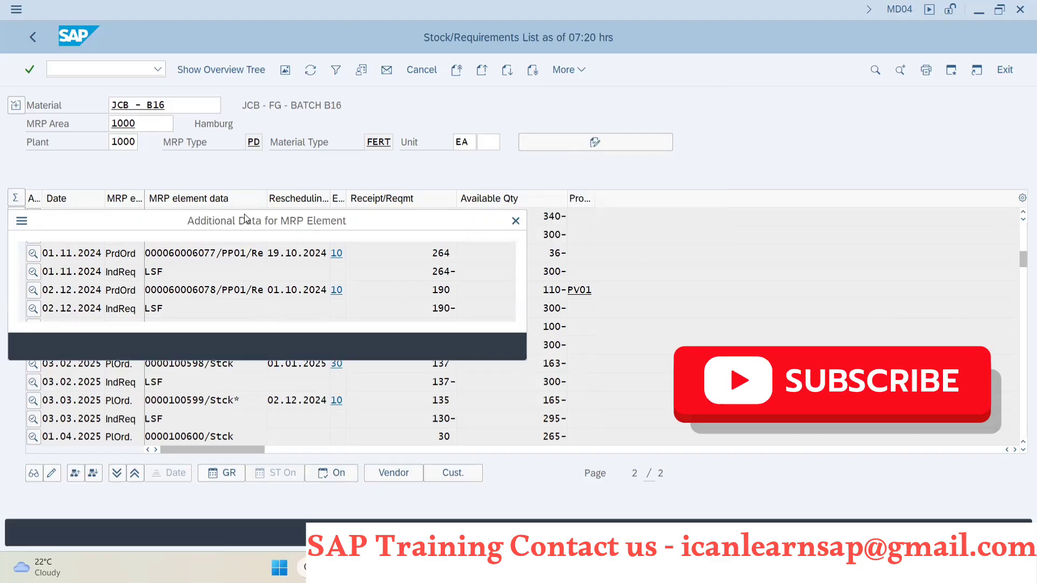
pyautogui.click(419, 346)
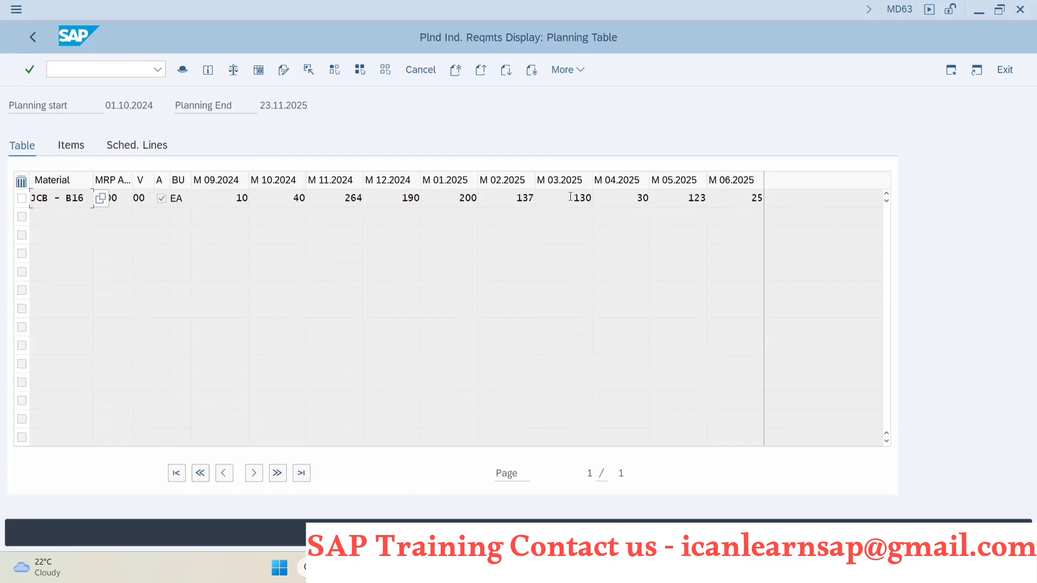
# Return via PowerPoint to the JCB - B16 stock/requirements list showing its planned orders
pyautogui.hotkey('alt', 'Tab')
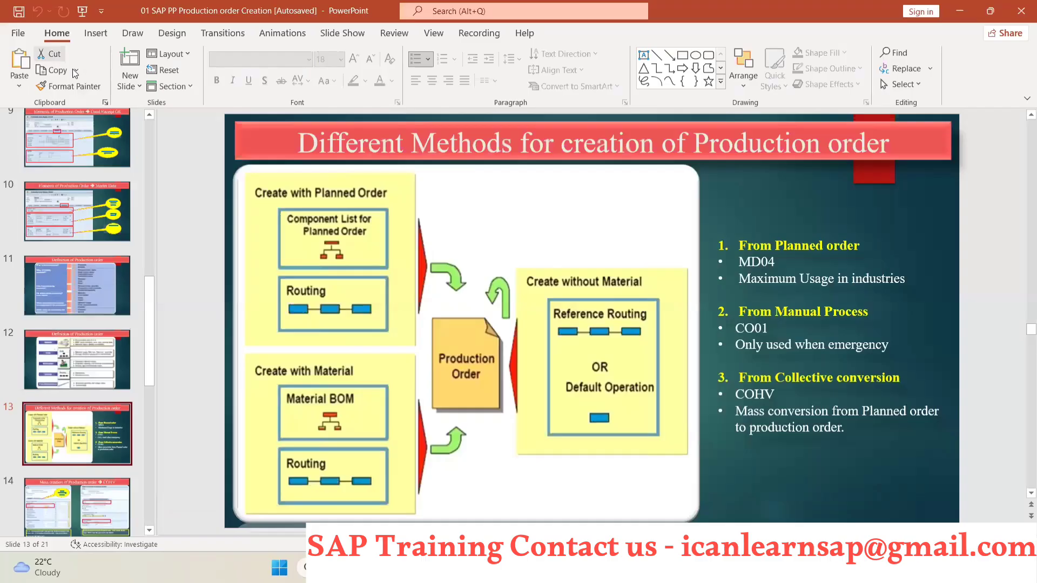
pyautogui.hotkey('alt', 'Tab')
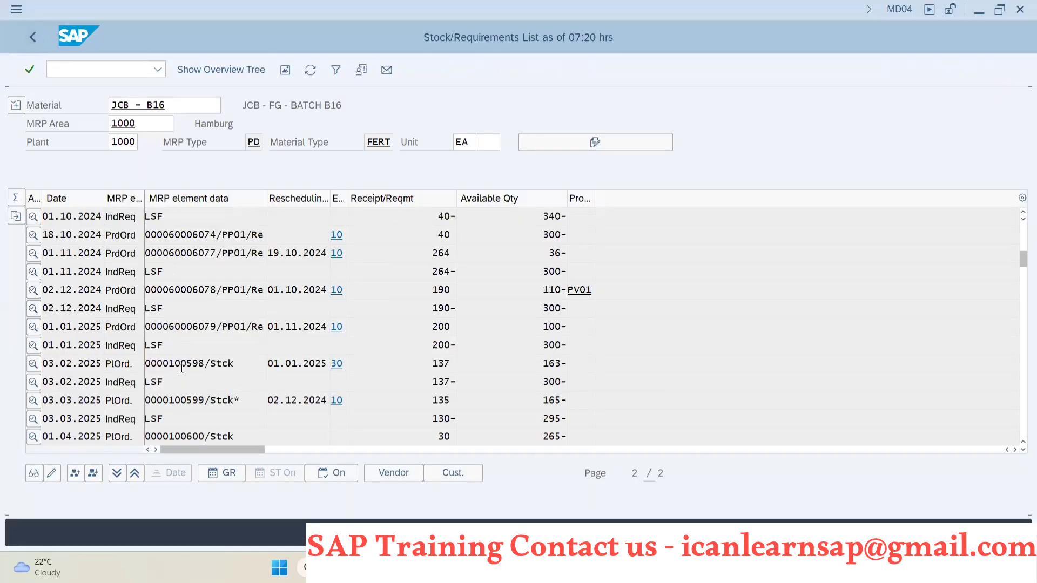
pyautogui.scroll(-1, 182, 366)
pyautogui.scroll(-1, 170, 371)
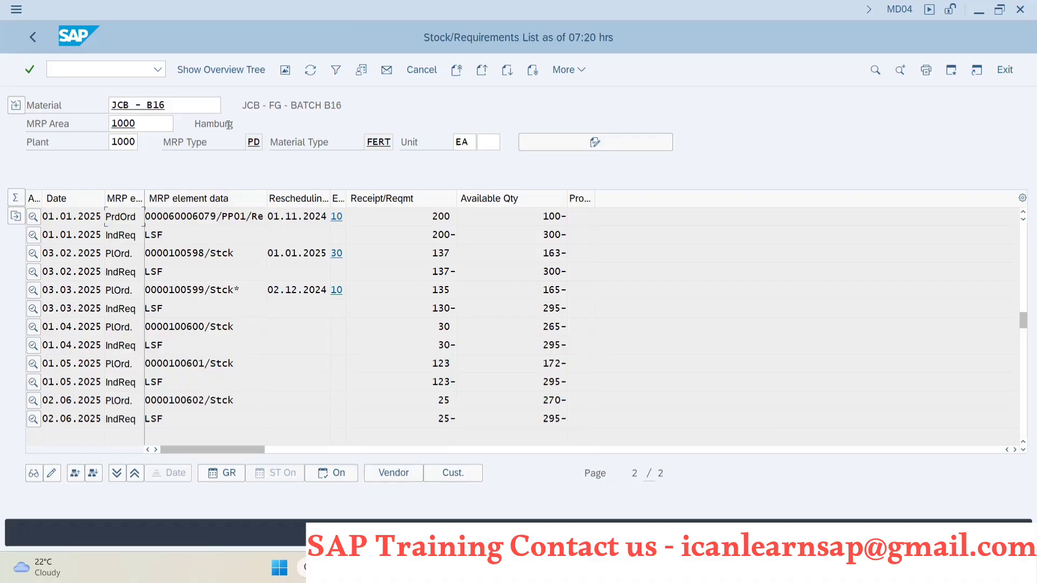
# In the Excel sheet, enter 1000 in E15 labelled MRP in D15, and start 1000 in G15
pyautogui.hotkey('alt', 'Tab')
pyautogui.hotkey('alt', 'Tab')
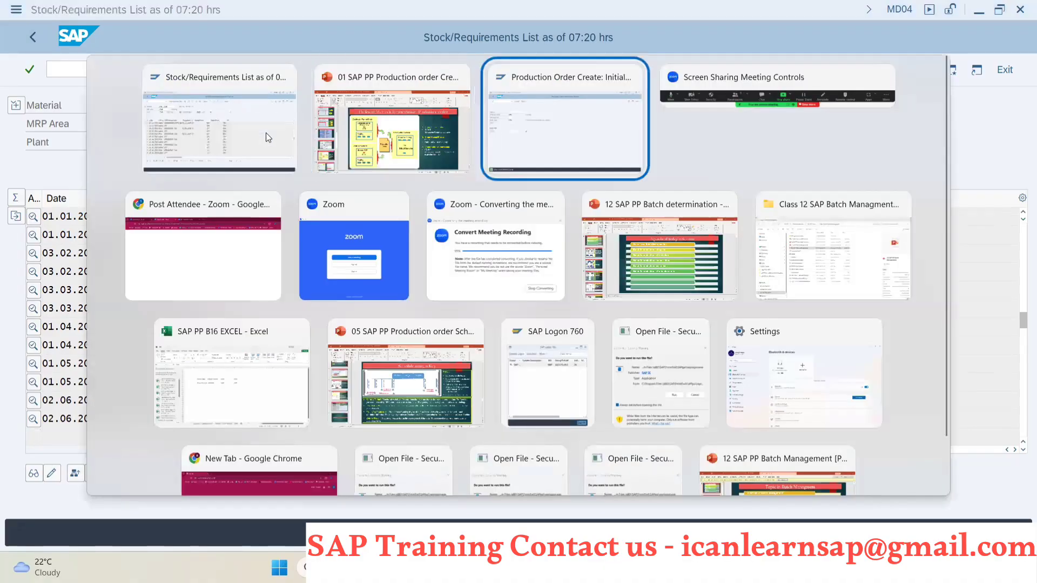
pyautogui.hotkey('alt', 'Tab')
pyautogui.hotkey('alt', 'Tab')
pyautogui.hotkey('alt', 'Tab')
pyautogui.hotkey('alt', 'Tab')
pyautogui.hotkey('alt', 'Tab')
pyautogui.hotkey('alt', 'Tab')
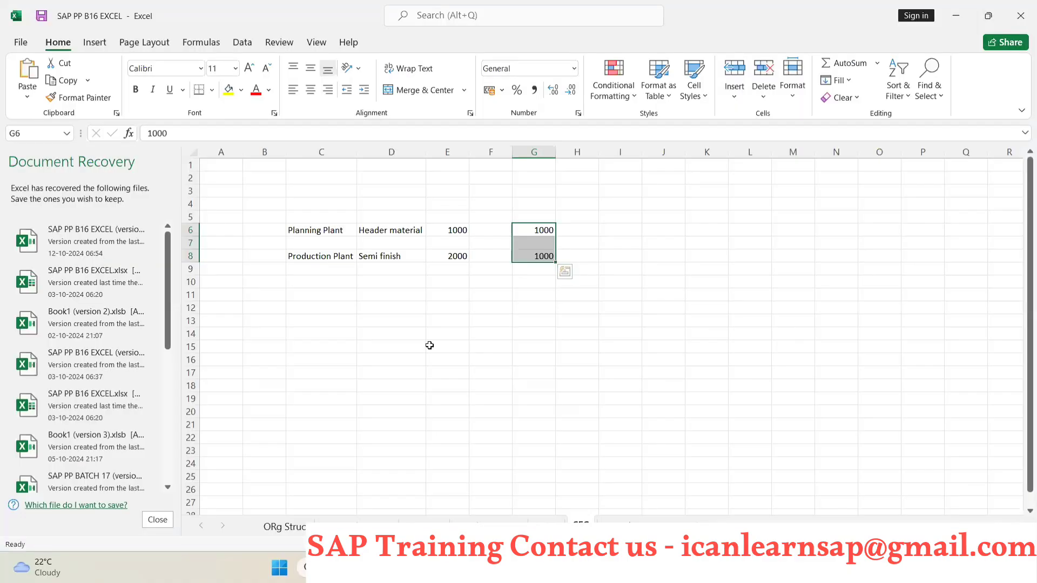
pyautogui.click(430, 345)
pyautogui.write('1')
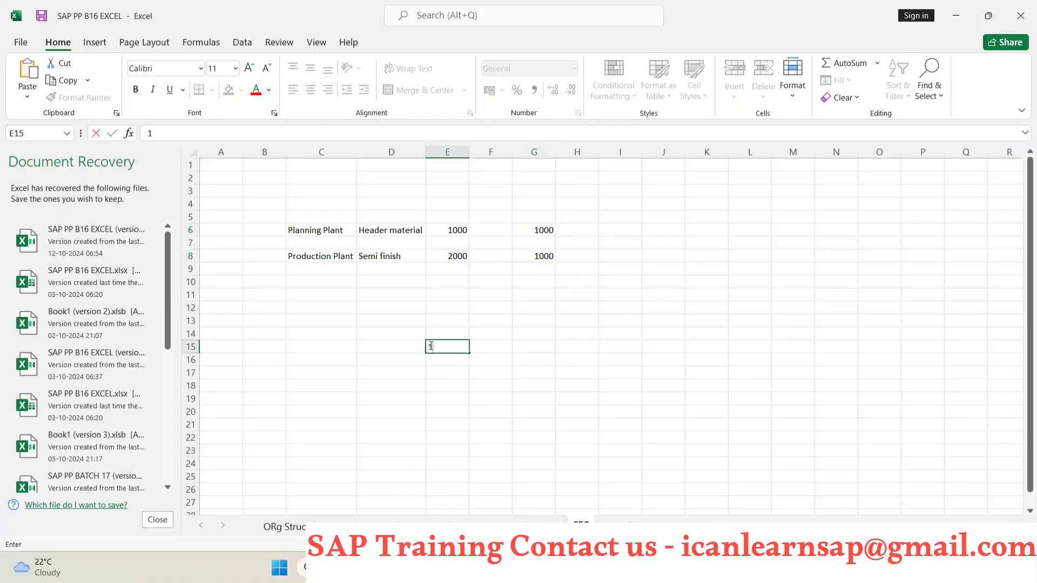
pyautogui.write('000')
pyautogui.press('Return')
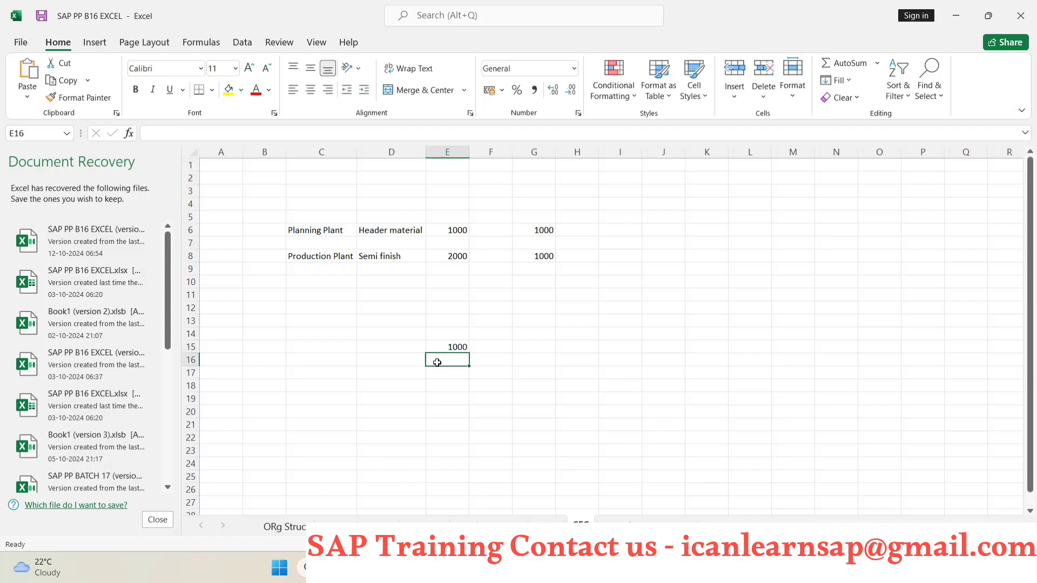
pyautogui.click(409, 349)
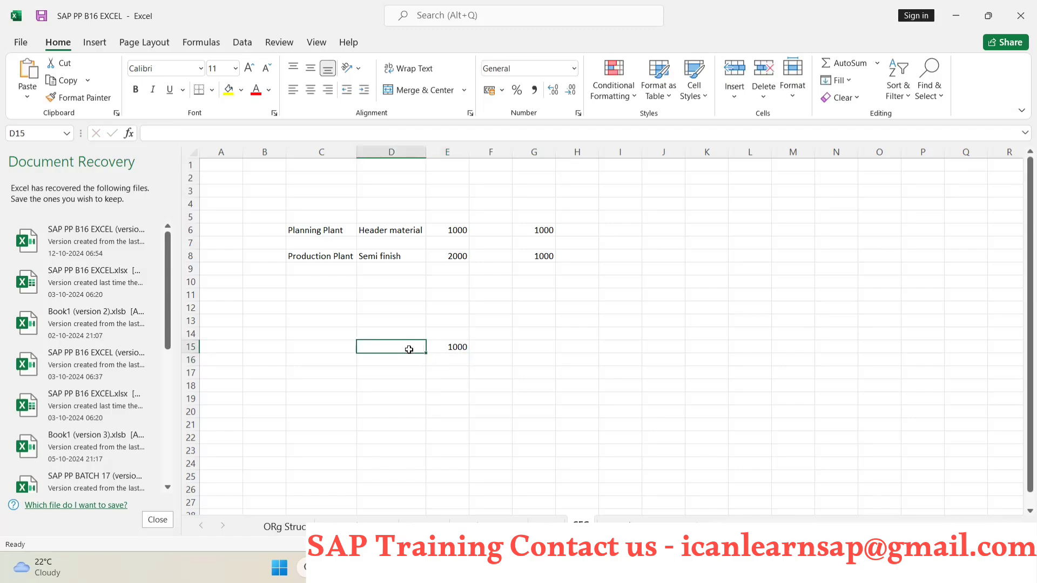
pyautogui.write('MRP')
pyautogui.click(440, 388)
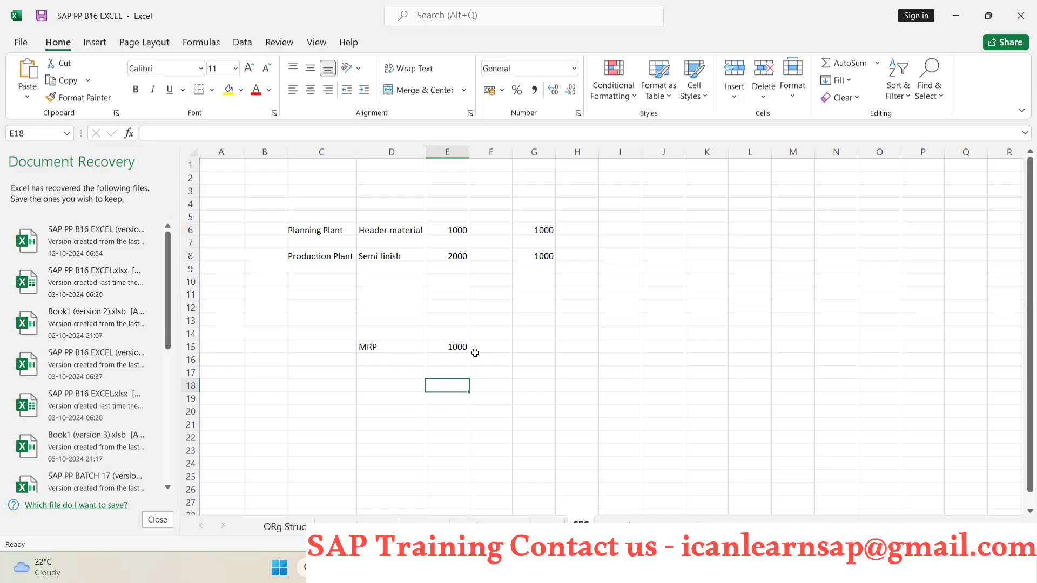
pyautogui.click(536, 350)
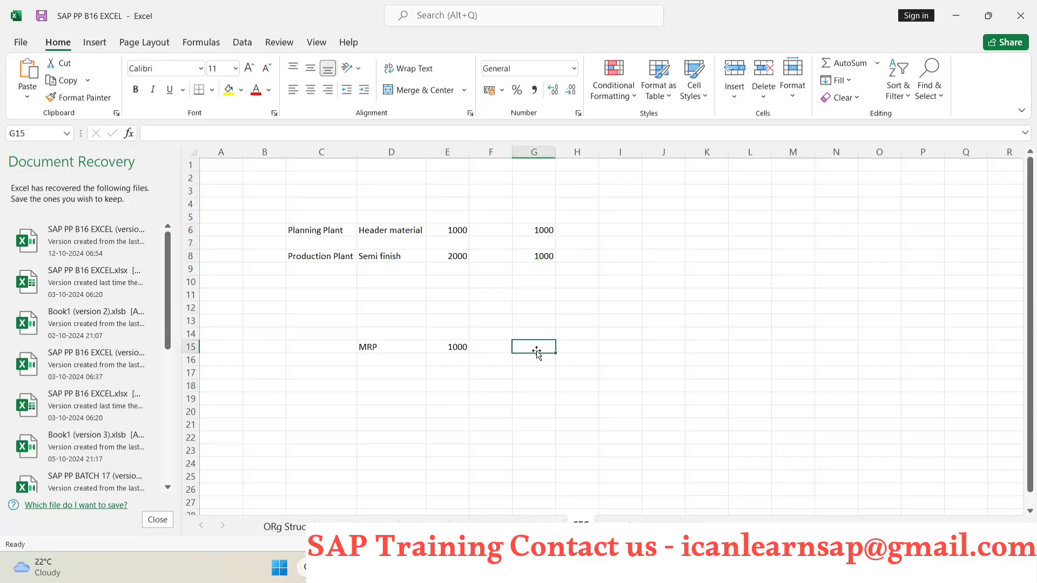
pyautogui.write('1000')
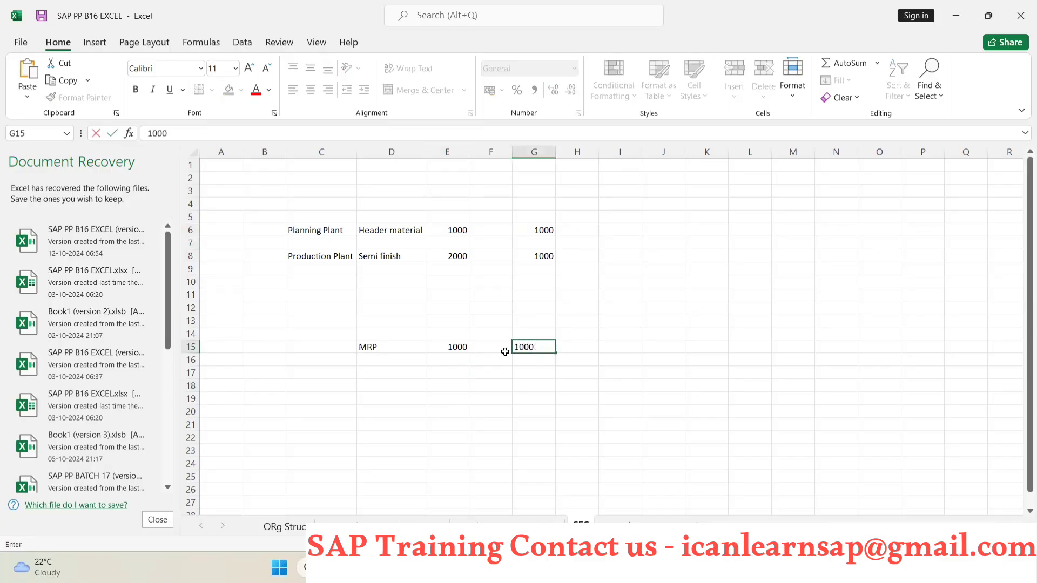
# Head G14 with 'Planned order' (clearing the stray text in F14) and autofit column G
pyautogui.click(490, 334)
pyautogui.write('P')
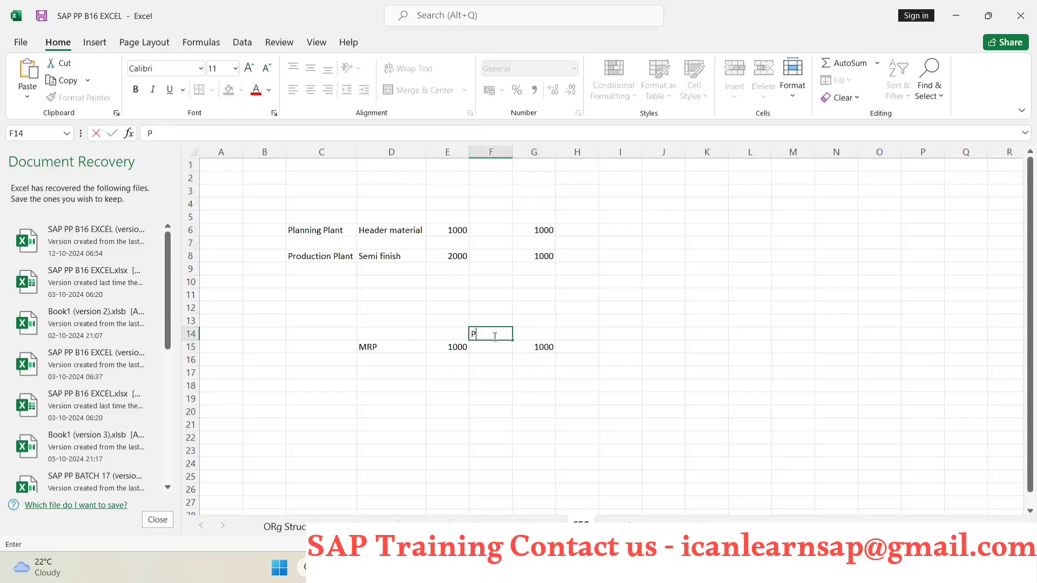
pyautogui.write('lan')
pyautogui.press('BackSpace')
pyautogui.press('BackSpace')
pyautogui.press('BackSpace')
pyautogui.press('BackSpace')
pyautogui.click(547, 338)
pyautogui.write('Planne')
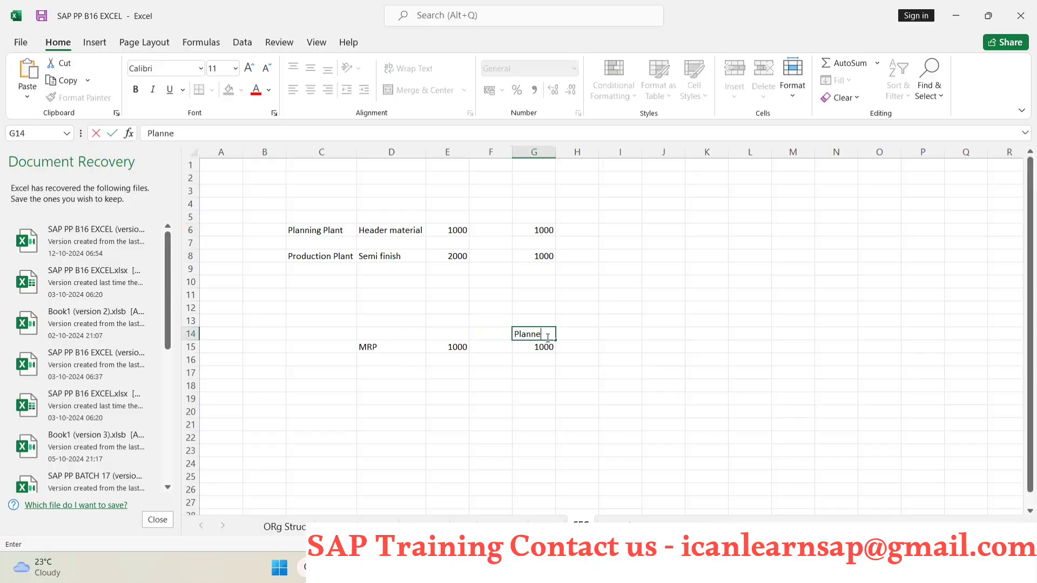
pyautogui.write('d order')
pyautogui.press('Return')
pyautogui.click(519, 436)
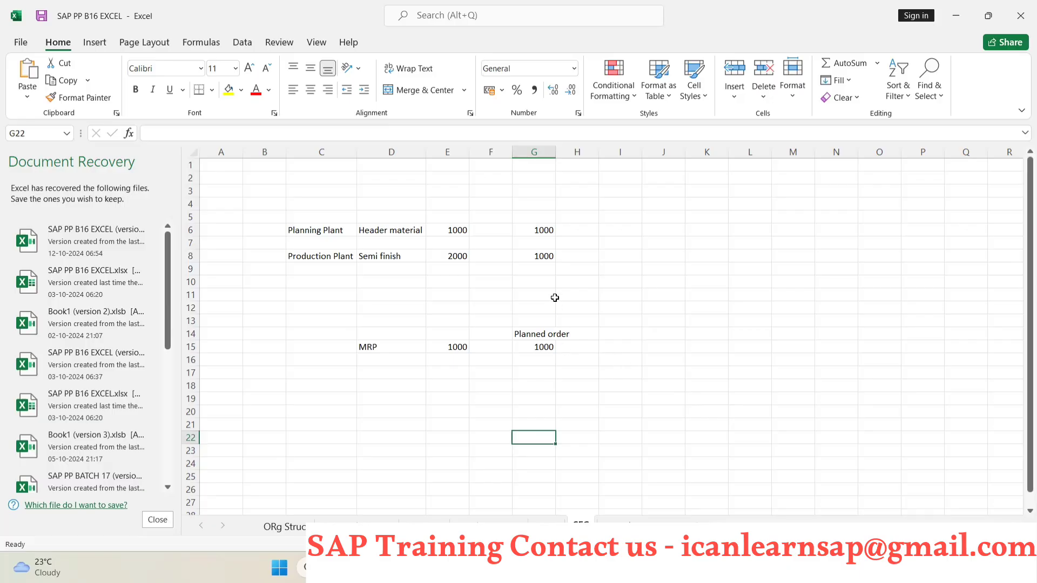
pyautogui.doubleClick(556, 152)
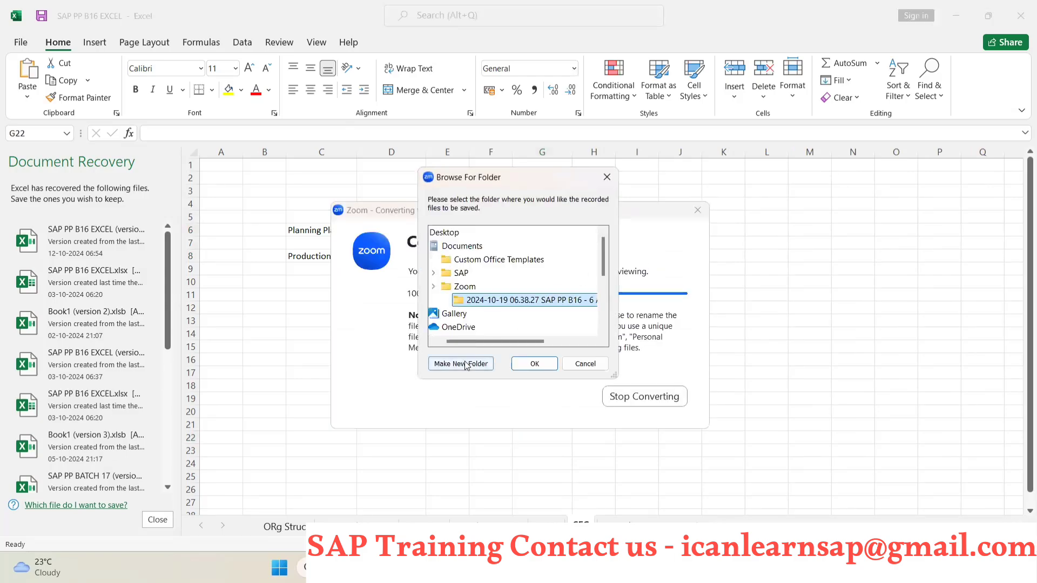
# Add a 'Production order' heading in I14, then bring the SAP stock/requirements list forward
pyautogui.click(530, 364)
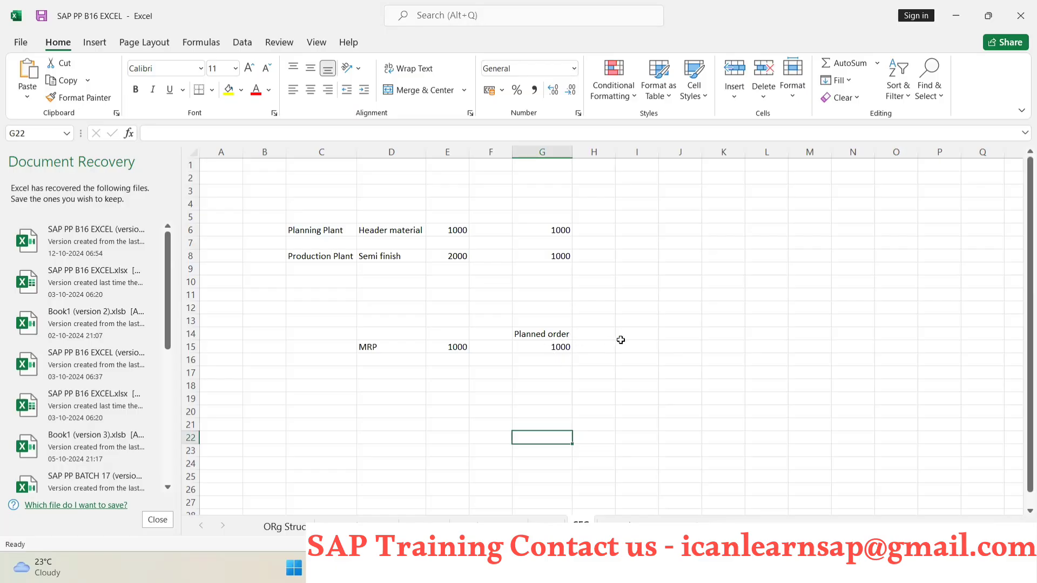
pyautogui.click(641, 336)
pyautogui.write('PRoduction')
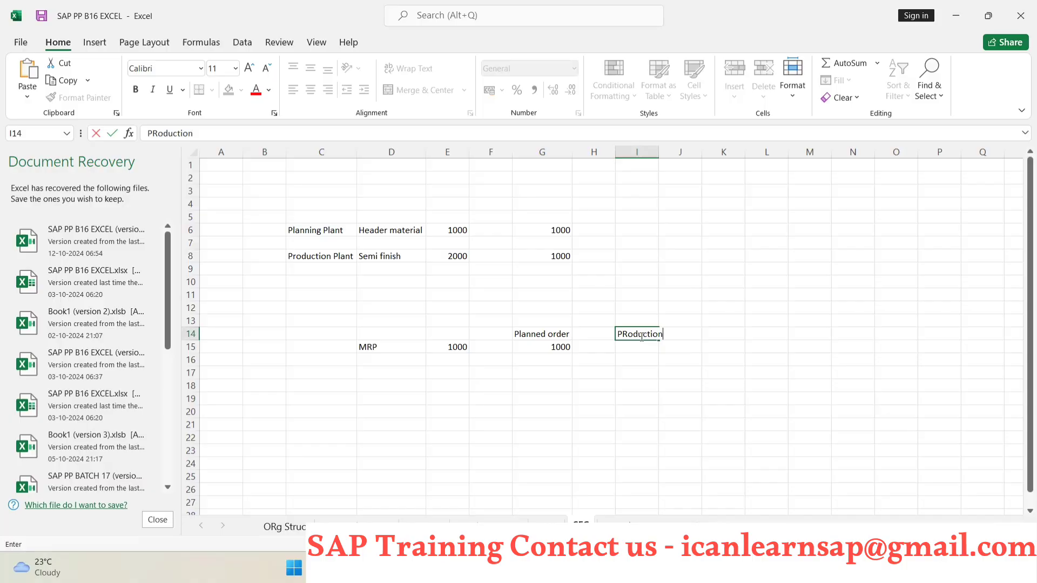
pyautogui.write(' order')
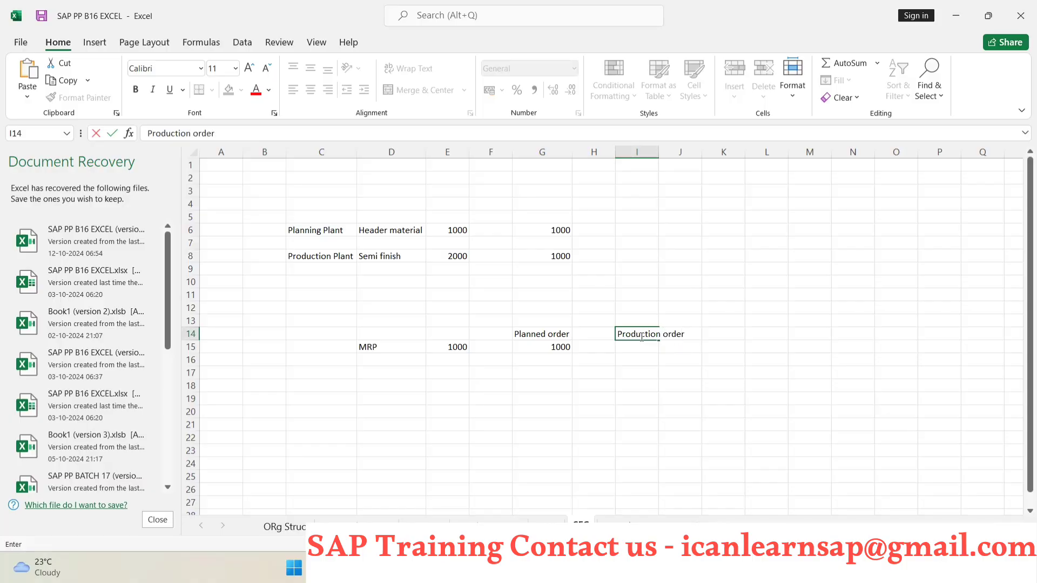
pyautogui.click(642, 348)
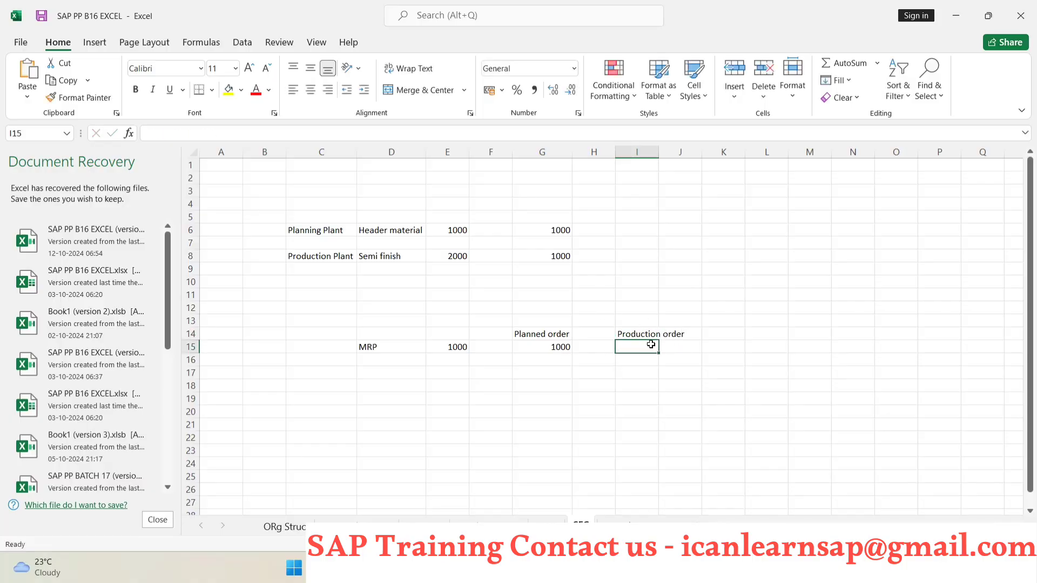
pyautogui.click(546, 345)
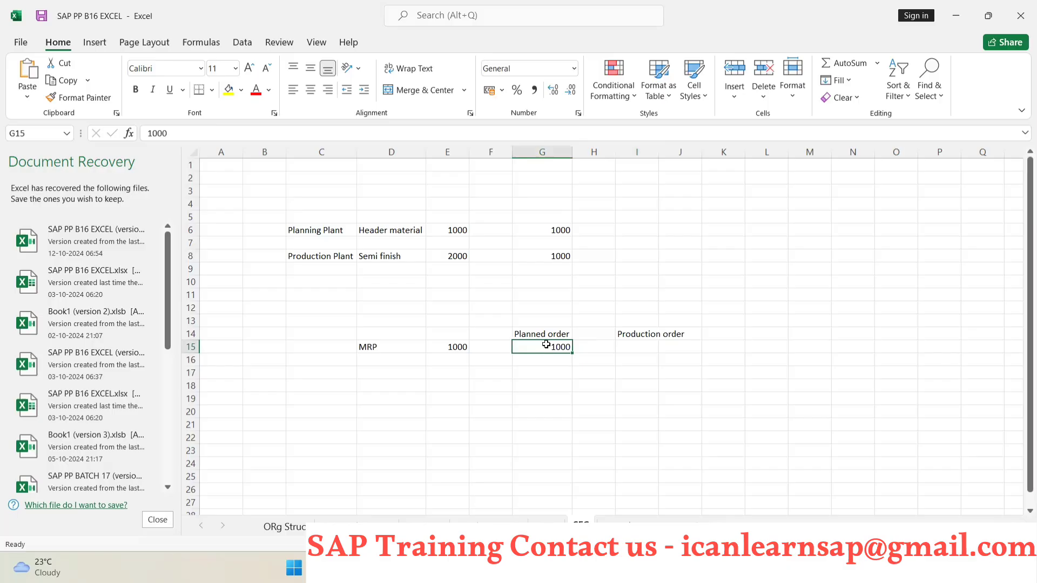
pyautogui.hotkey('alt', 'Tab')
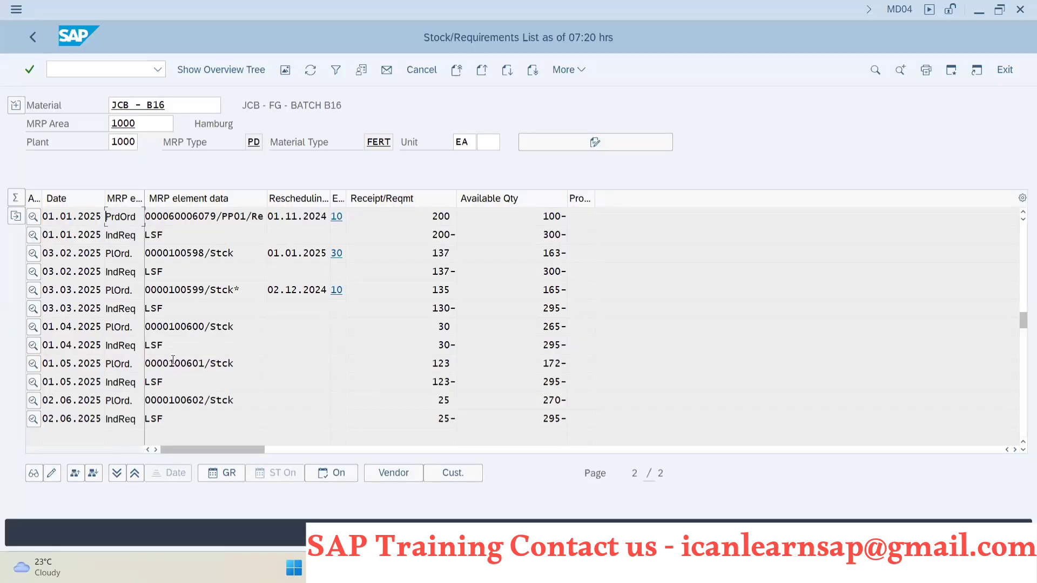
pyautogui.doubleClick(172, 363)
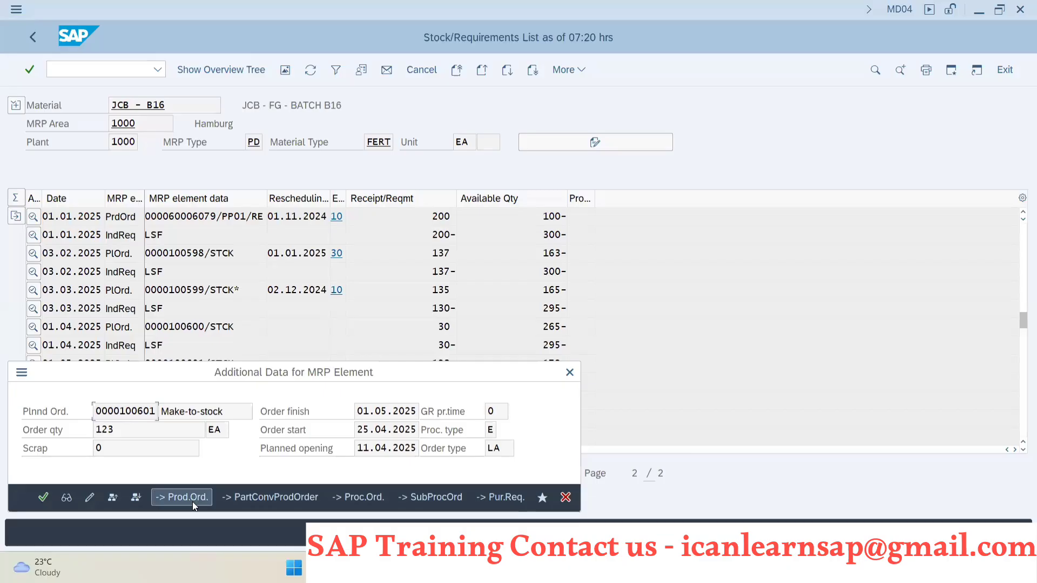
pyautogui.click(193, 497)
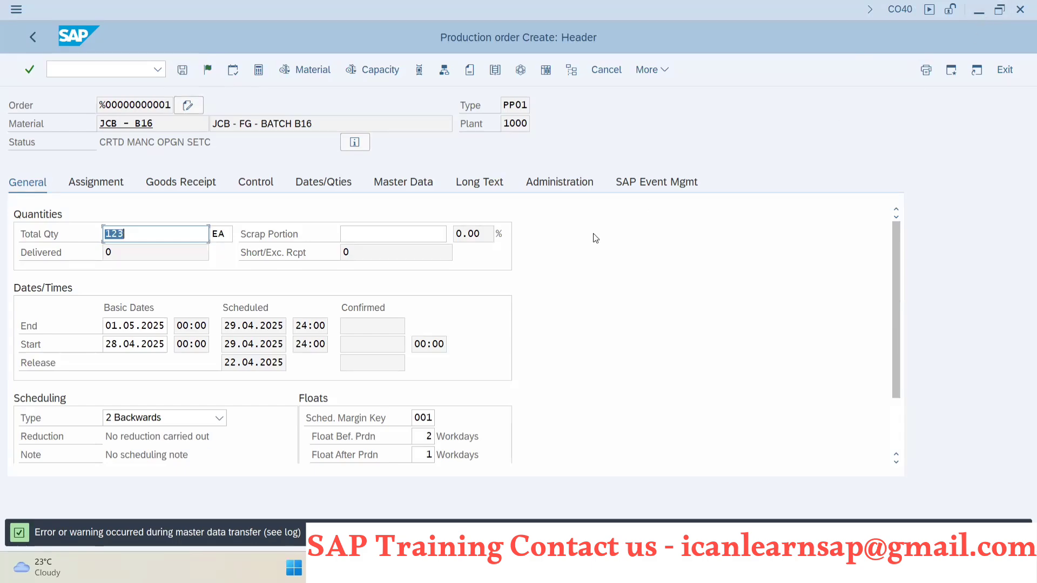
pyautogui.hotkey('alt', 'Tab')
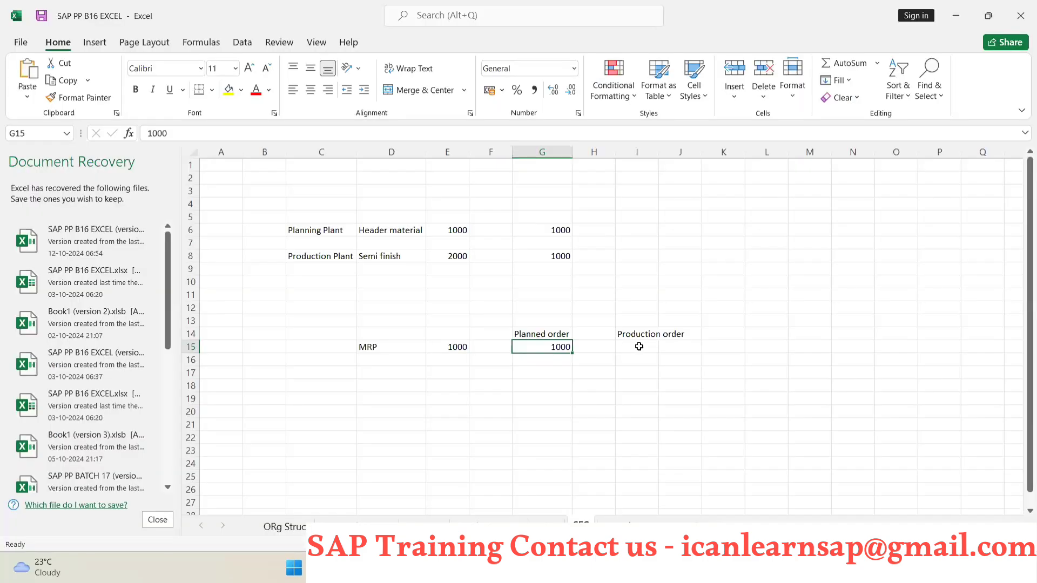
pyautogui.click(639, 347)
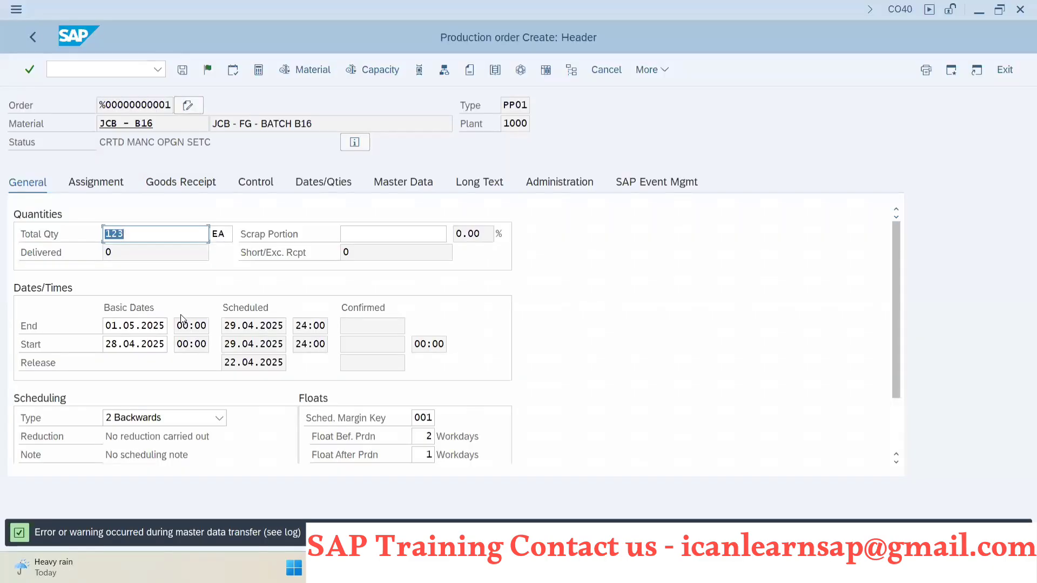
pyautogui.click(142, 236)
pyautogui.hotkey('alt', 'Tab')
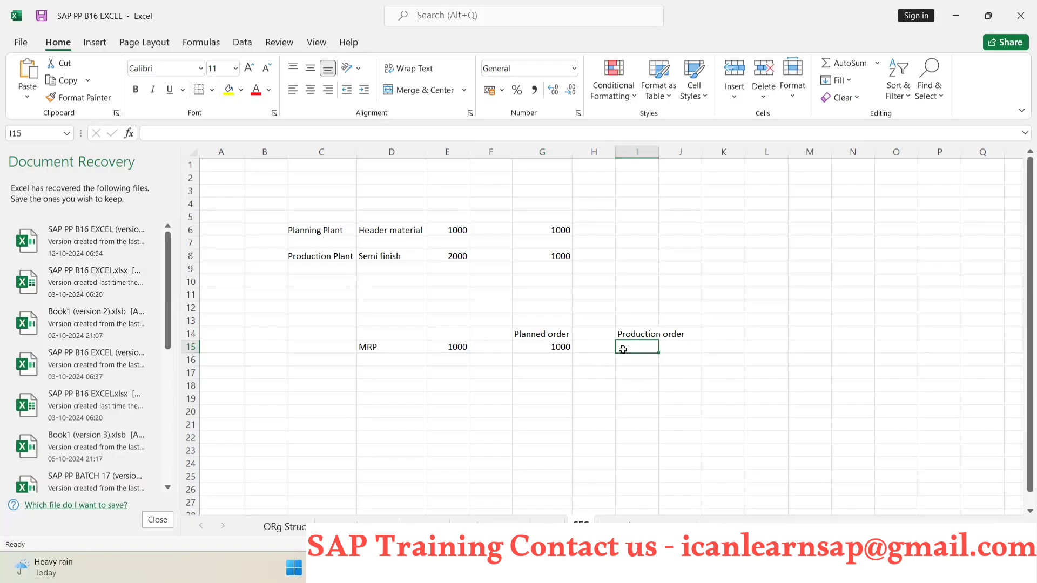
# Back out of the production order draft via the Exit prompt, leaving order 60006080 saved at the creation start screen
pyautogui.click(550, 347)
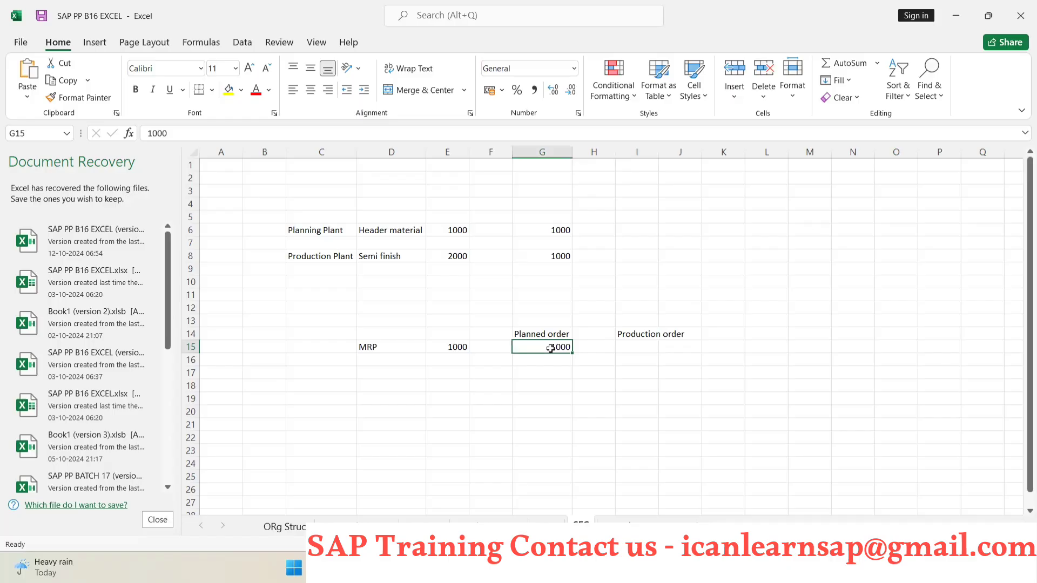
pyautogui.click(627, 352)
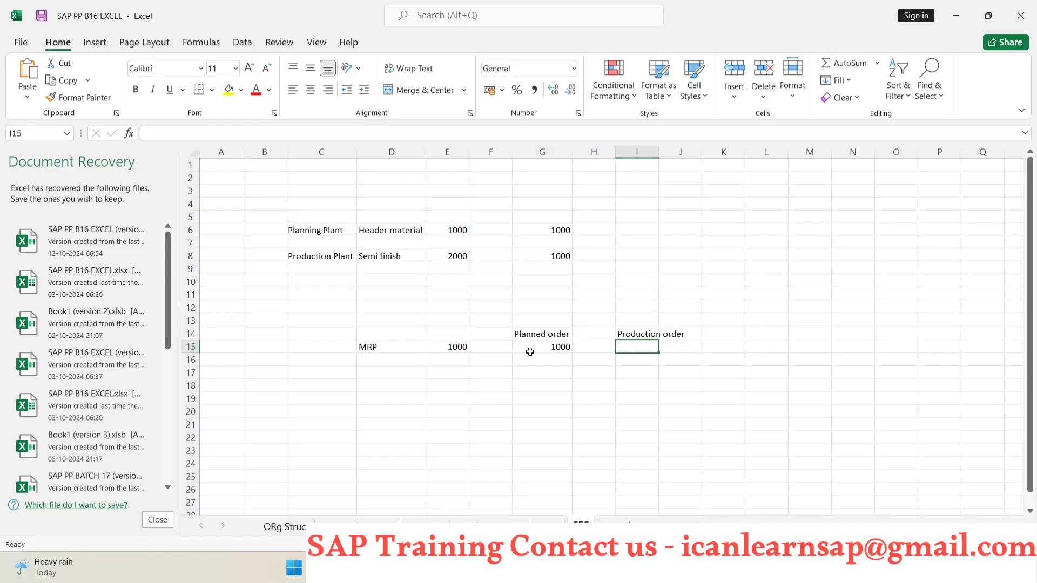
pyautogui.hotkey('alt', 'Tab')
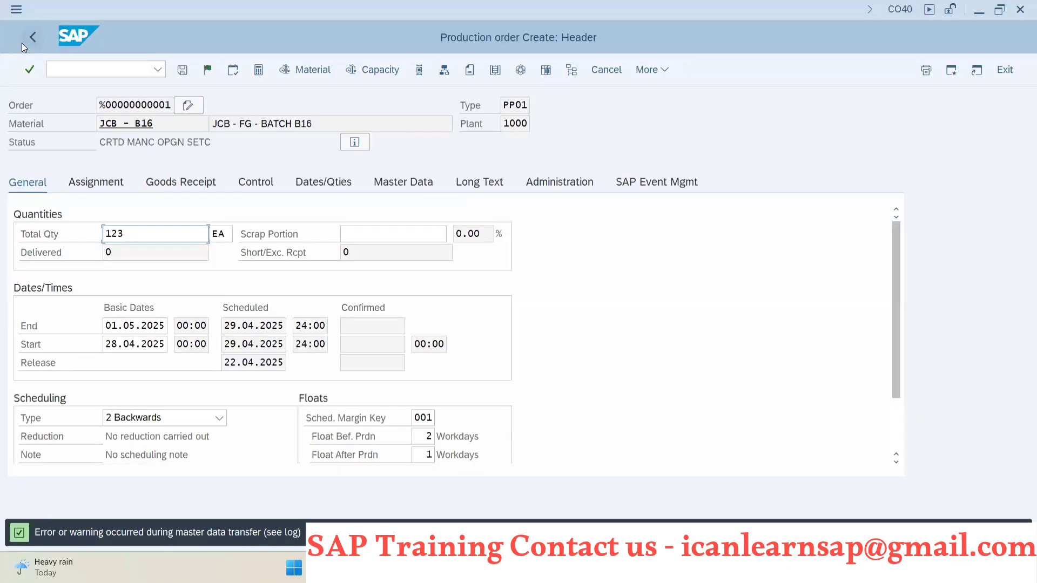
pyautogui.click(35, 35)
pyautogui.click(323, 339)
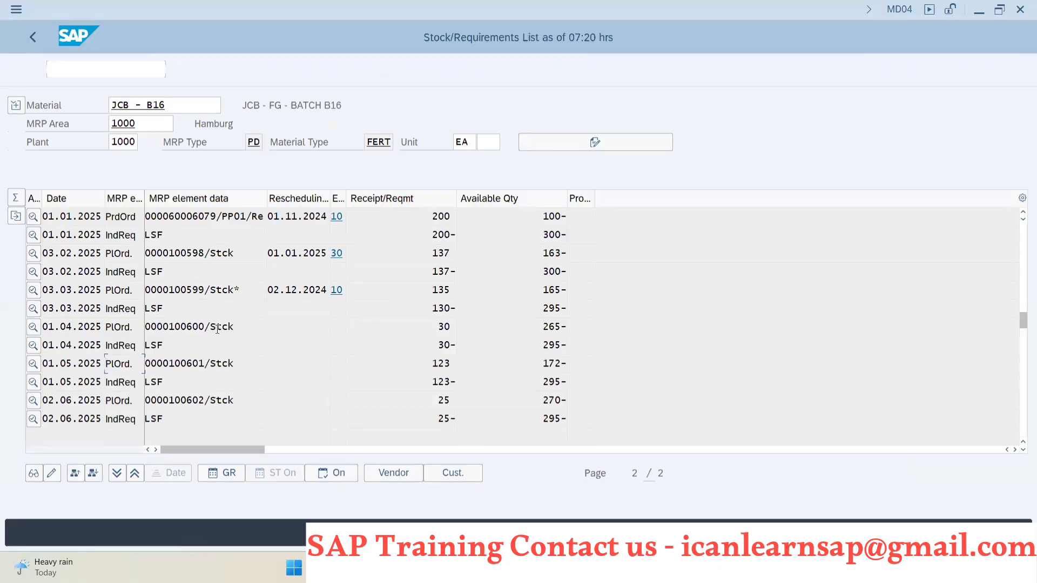
pyautogui.hotkey('alt', 'Tab')
pyautogui.hotkey('alt', 'Tab')
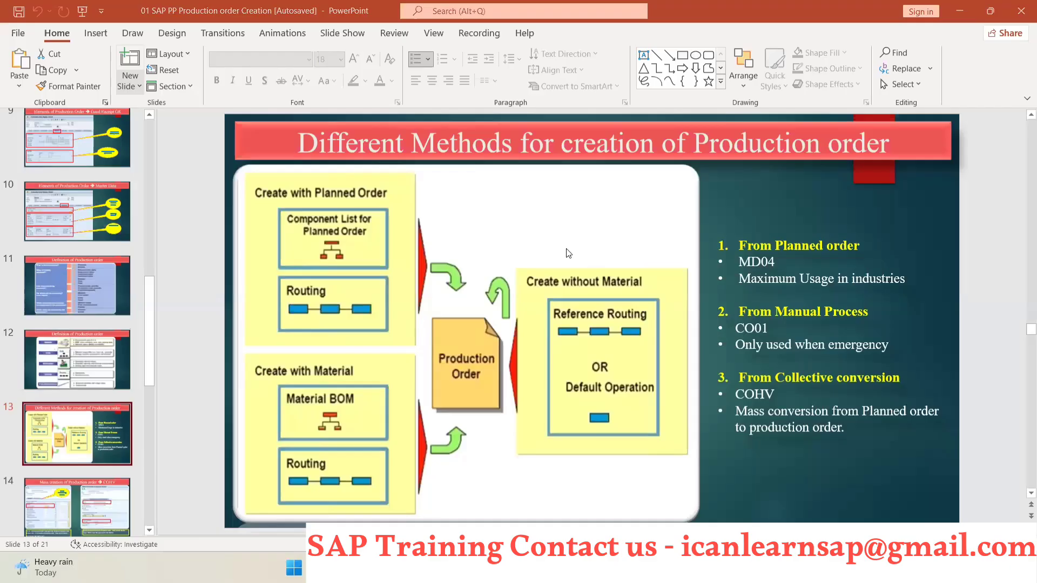
pyautogui.hotkey('alt', 'Tab')
pyautogui.hotkey('alt', 'Tab')
pyautogui.hotkey('alt', 'Tab')
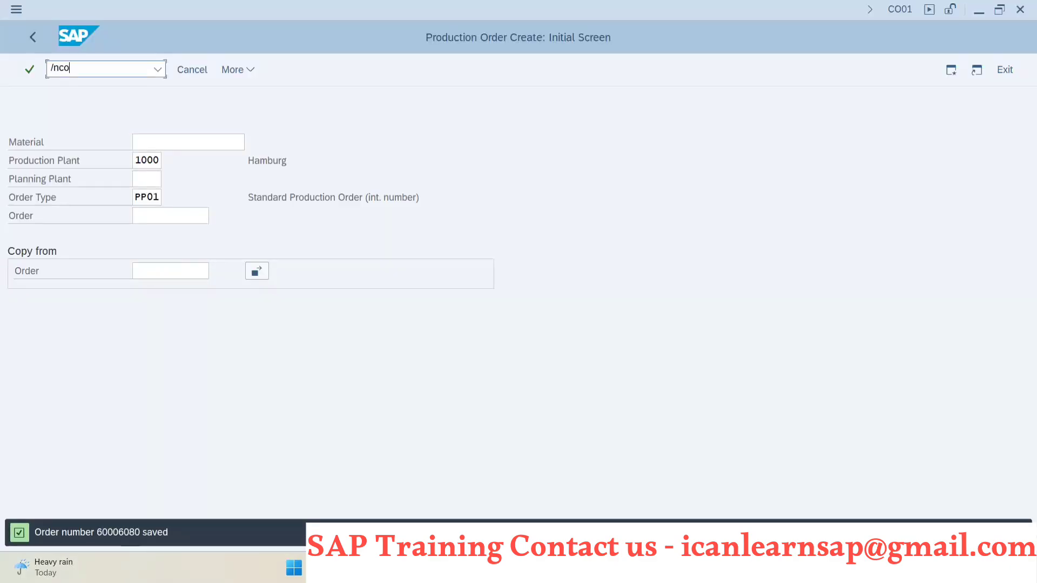
pyautogui.write('co02')
# In COHV, select material JCB - B16 in plant 1000 with Planned Orders only, and show the Mass Processing settings
pyautogui.press('Return')
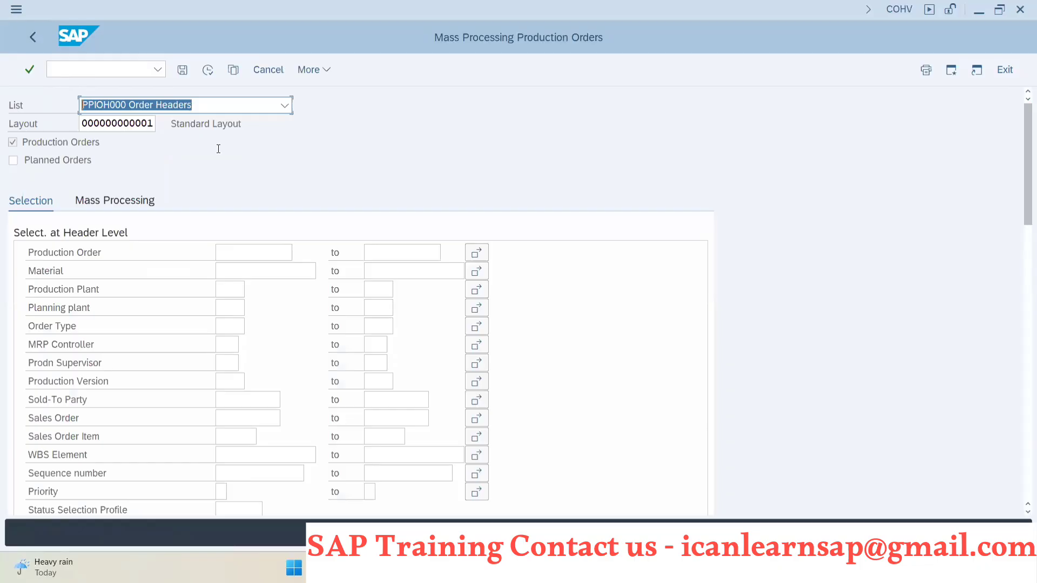
pyautogui.click(237, 267)
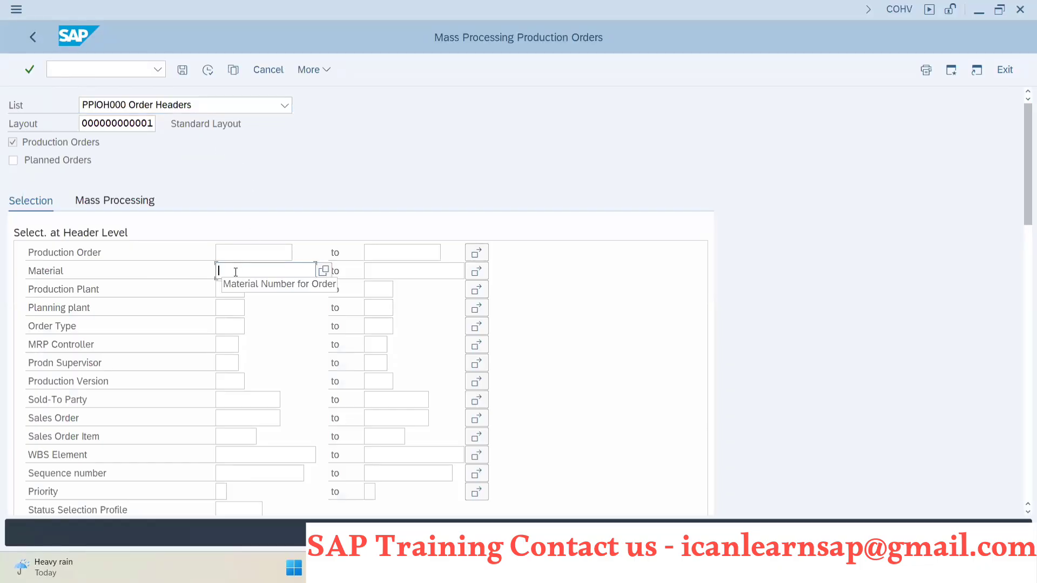
pyautogui.write('jac')
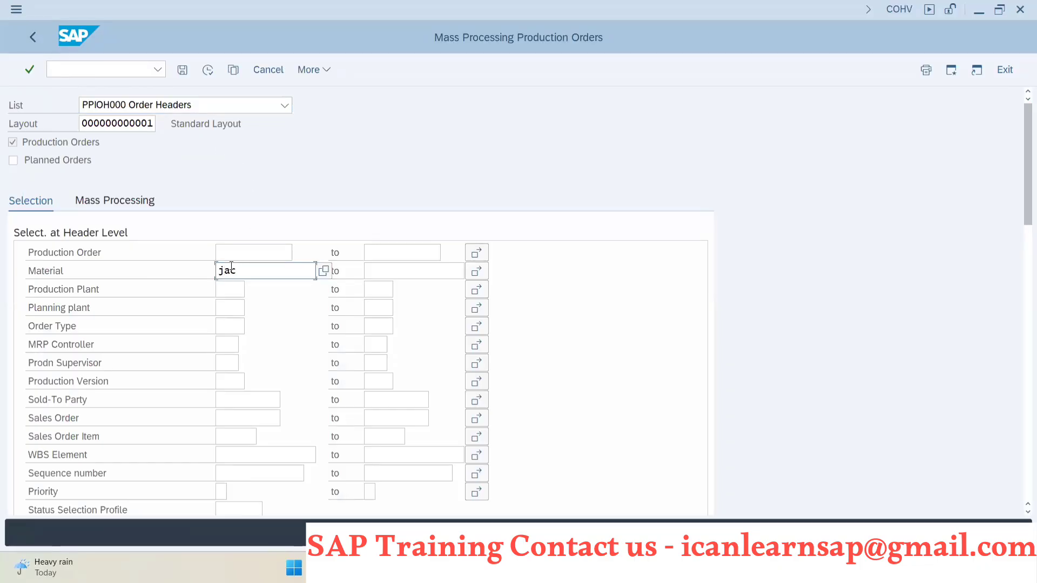
pyautogui.press('BackSpace')
pyautogui.press('BackSpace')
pyautogui.write('JCB - B16')
pyautogui.click(230, 290)
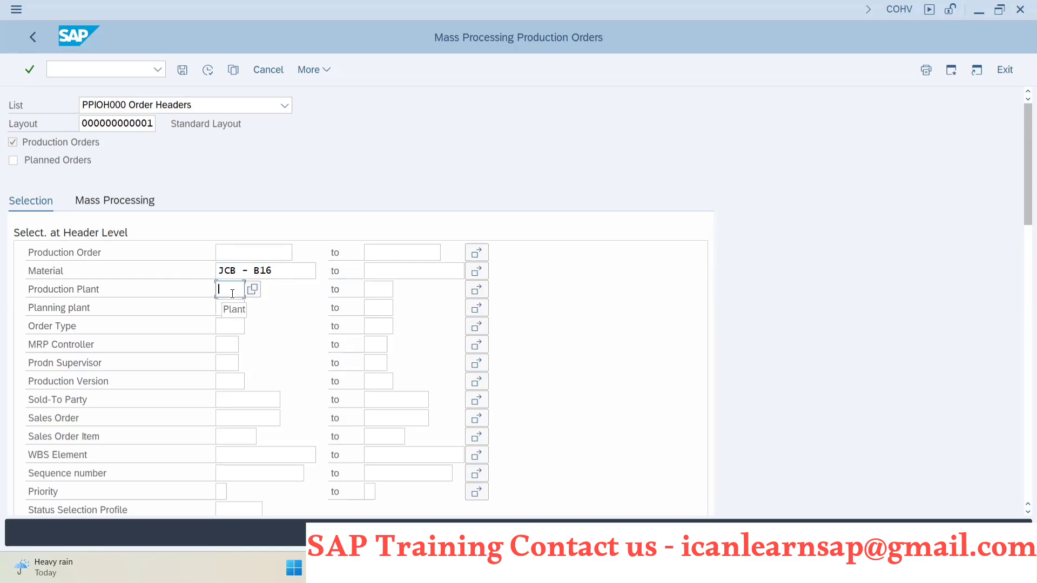
pyautogui.write('1000')
pyautogui.click(31, 165)
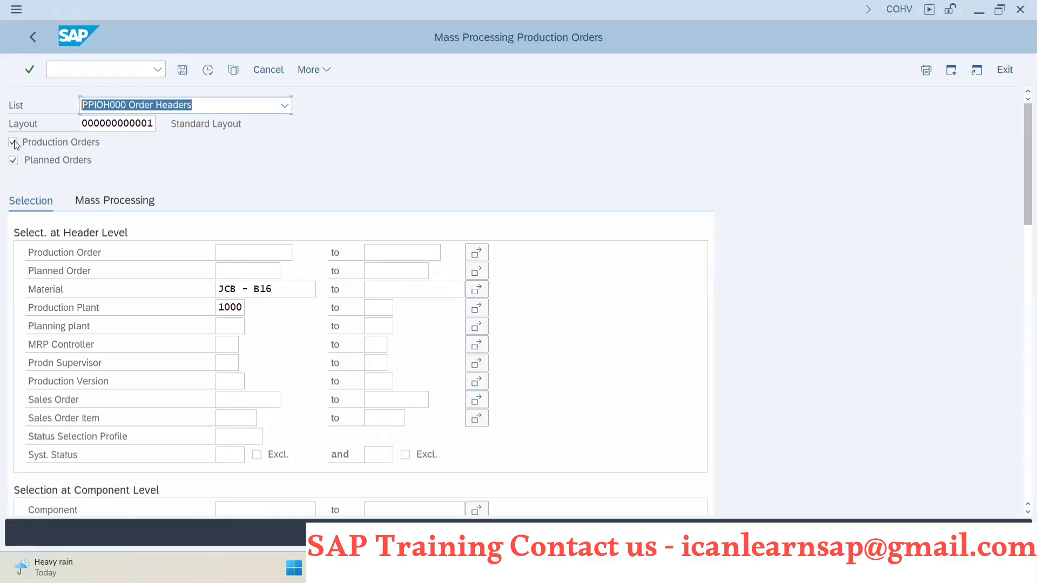
pyautogui.click(13, 142)
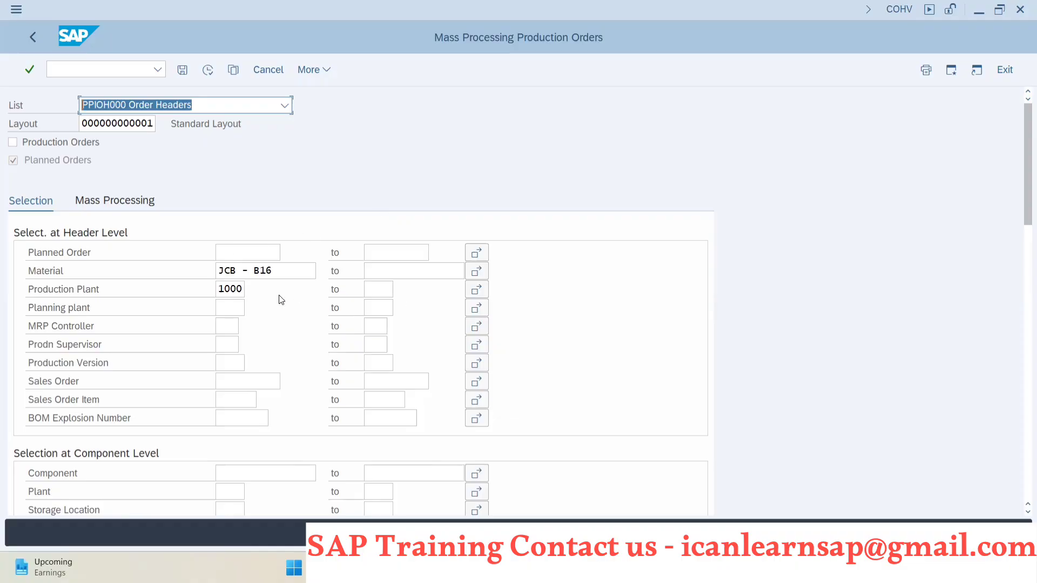
pyautogui.click(238, 275)
pyautogui.click(120, 203)
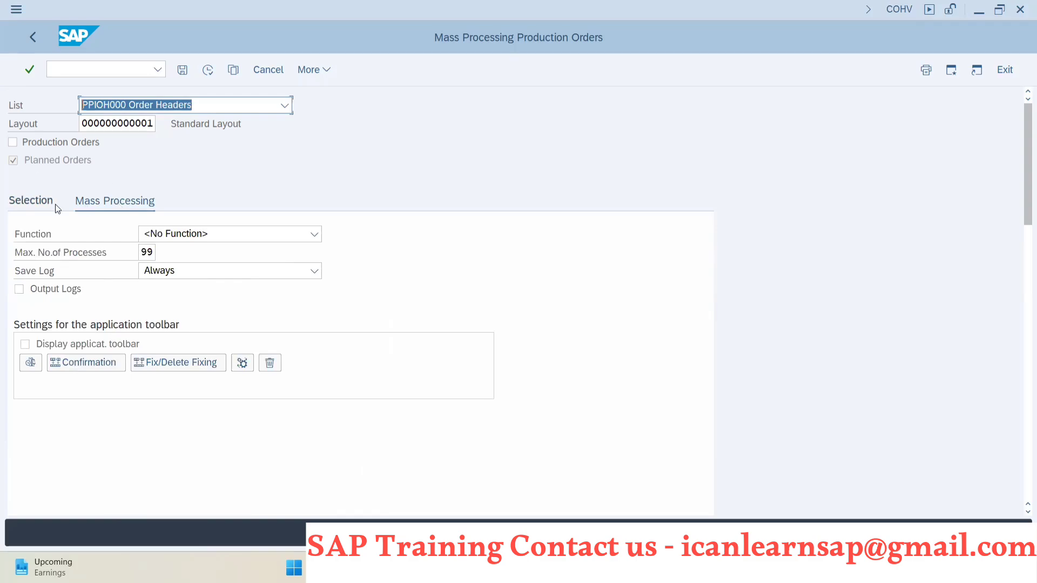
pyautogui.click(36, 204)
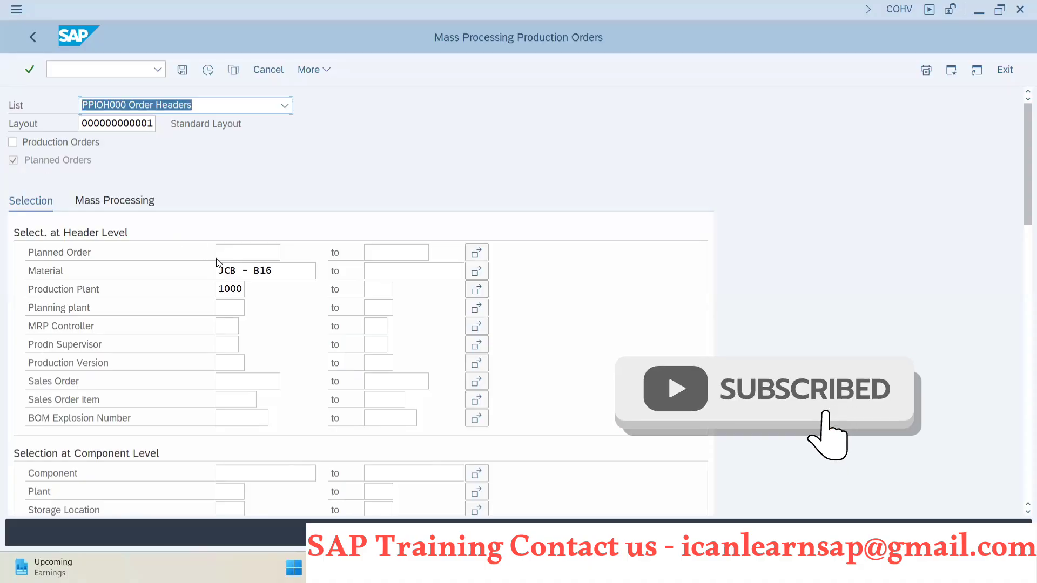
pyautogui.click(105, 208)
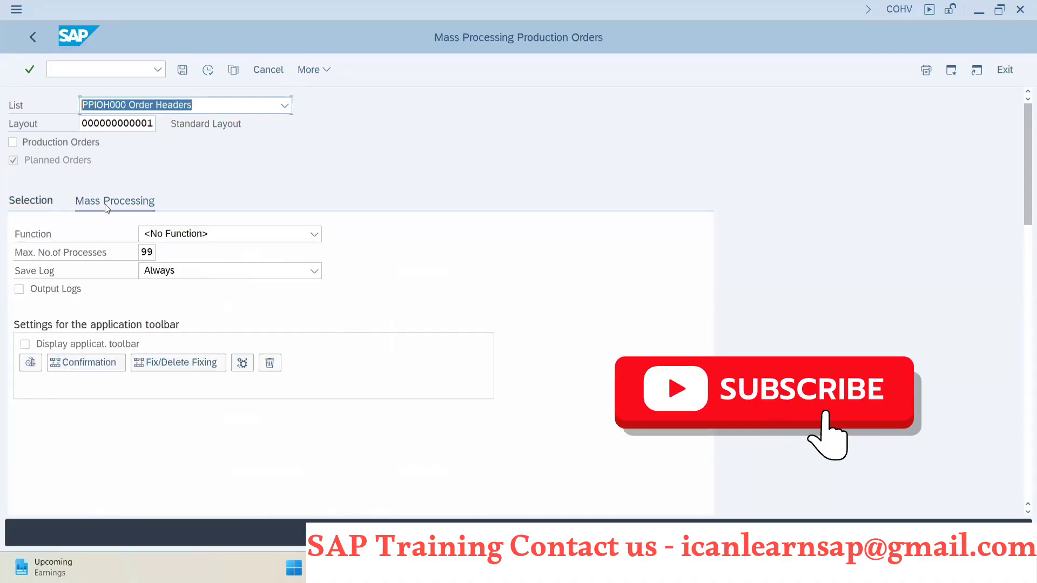
pyautogui.click(314, 233)
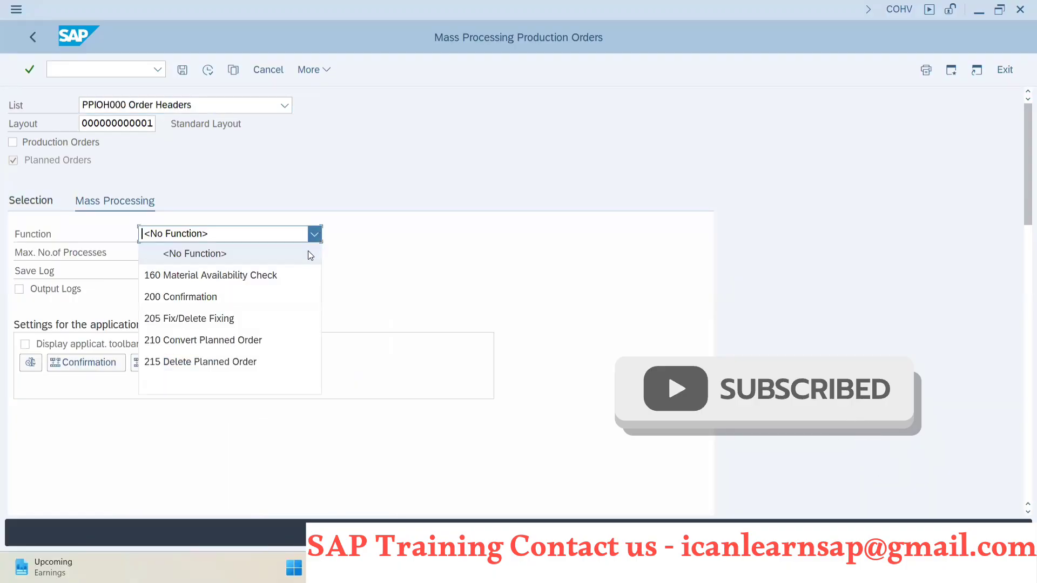
pyautogui.click(258, 341)
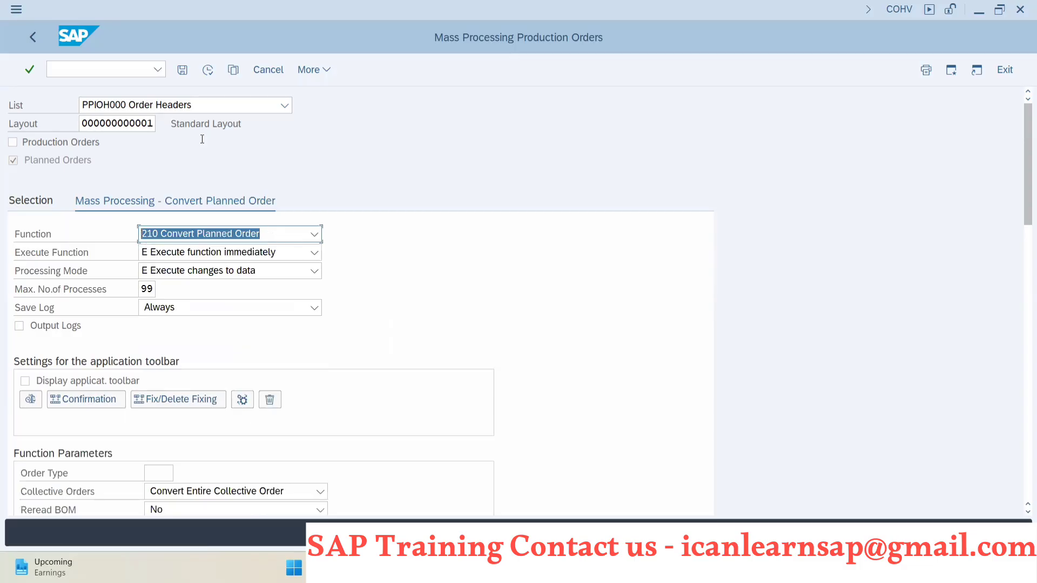
pyautogui.click(209, 69)
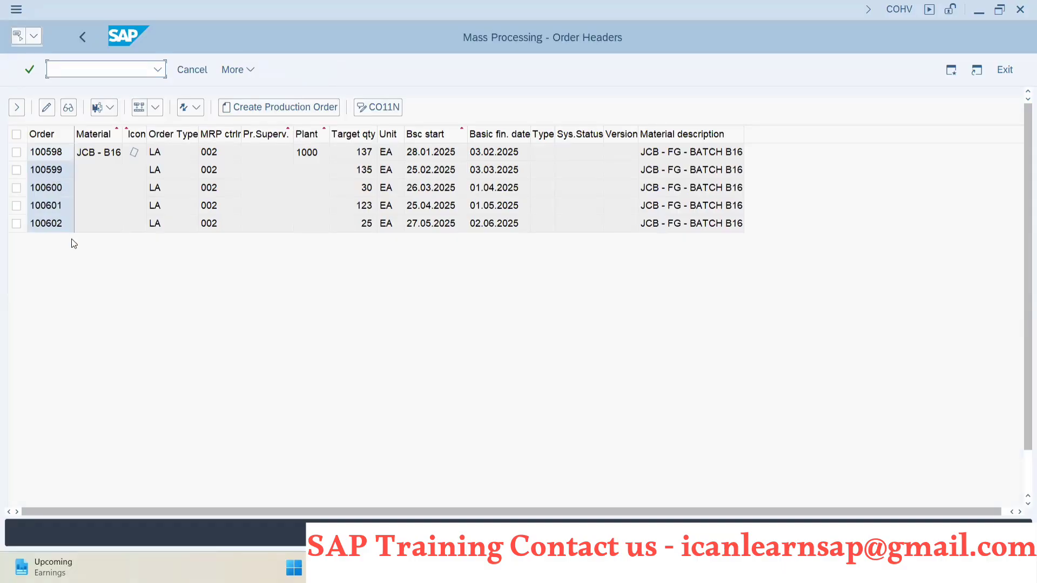
pyautogui.hotkey('alt', 'Tab')
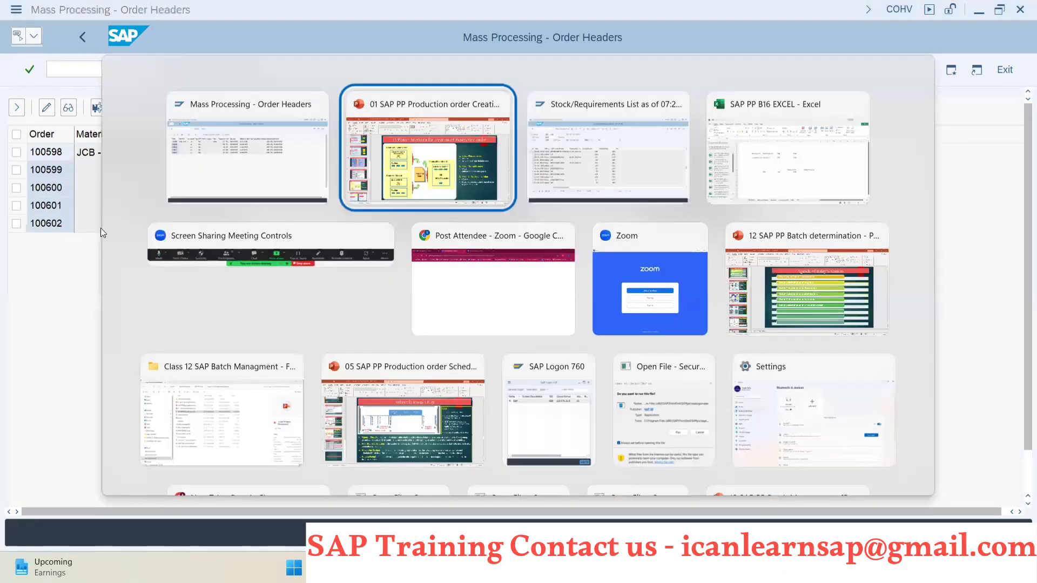
pyautogui.hotkey('alt', 'Tab')
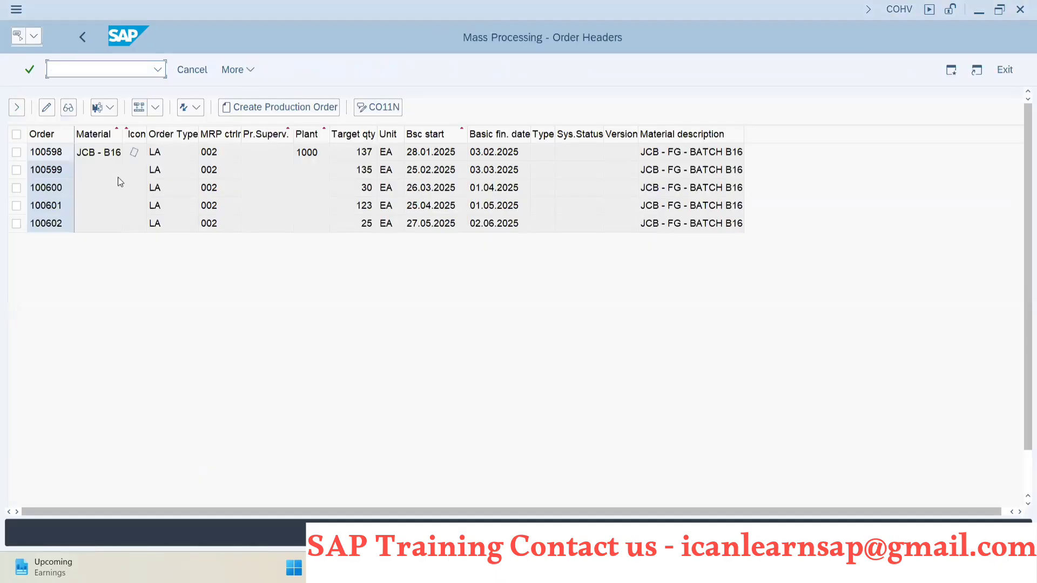
# Run Convert Planned Order on all five selected orders (all error), then return to the stock/requirements list
pyautogui.click(17, 133)
pyautogui.click(155, 110)
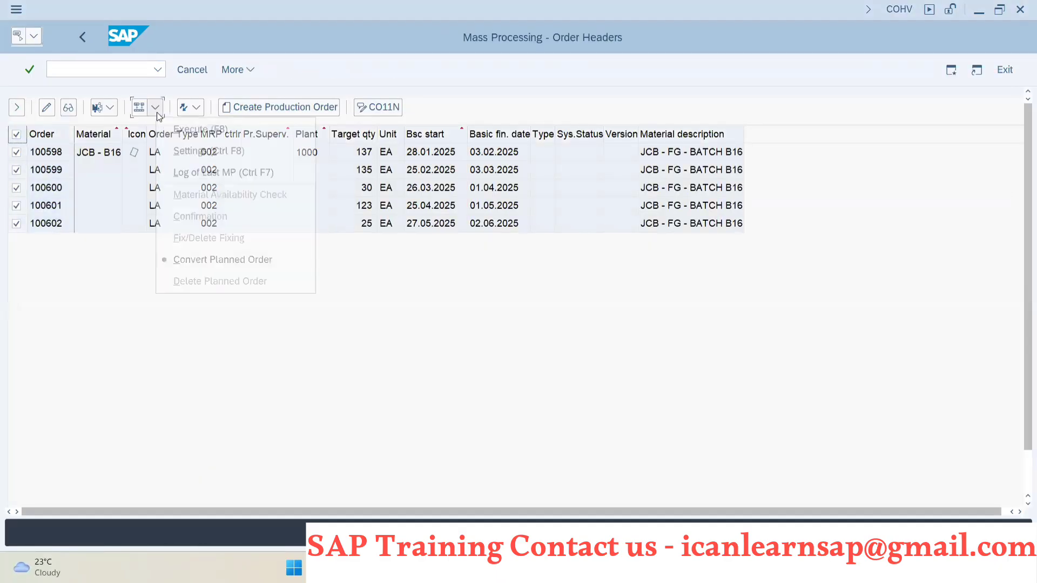
pyautogui.click(222, 260)
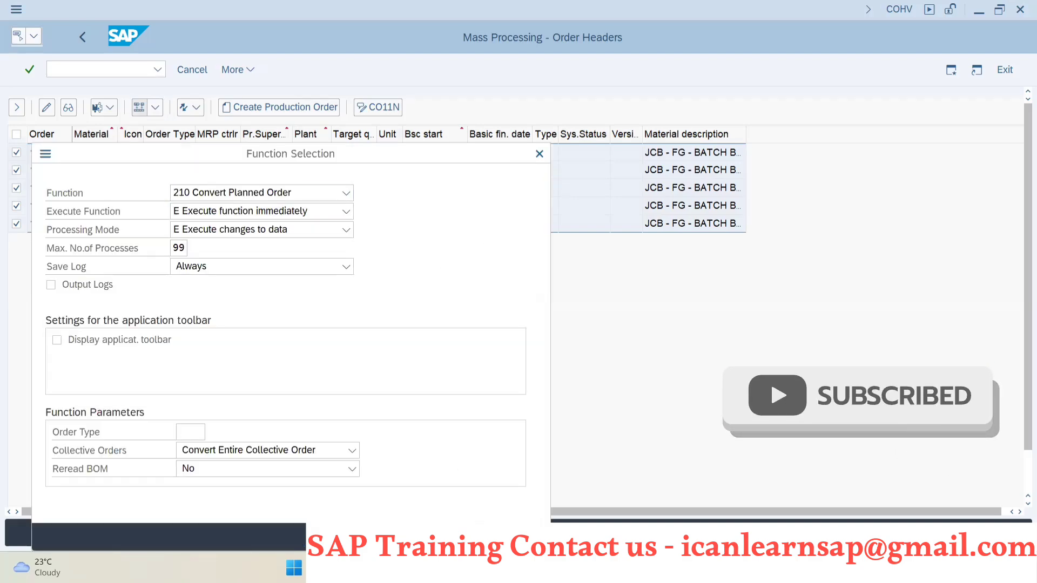
pyautogui.click(479, 537)
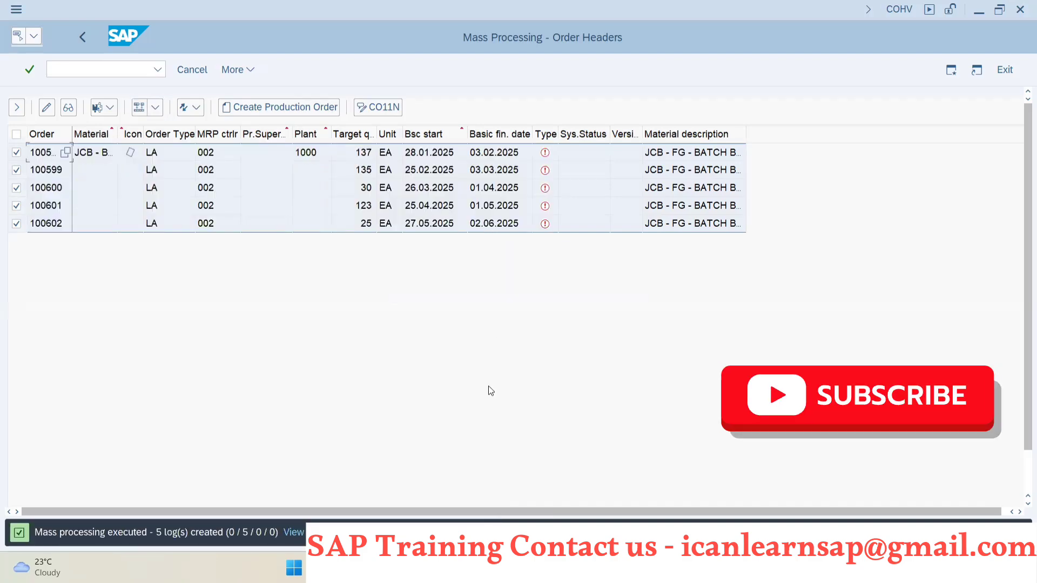
pyautogui.click(546, 154)
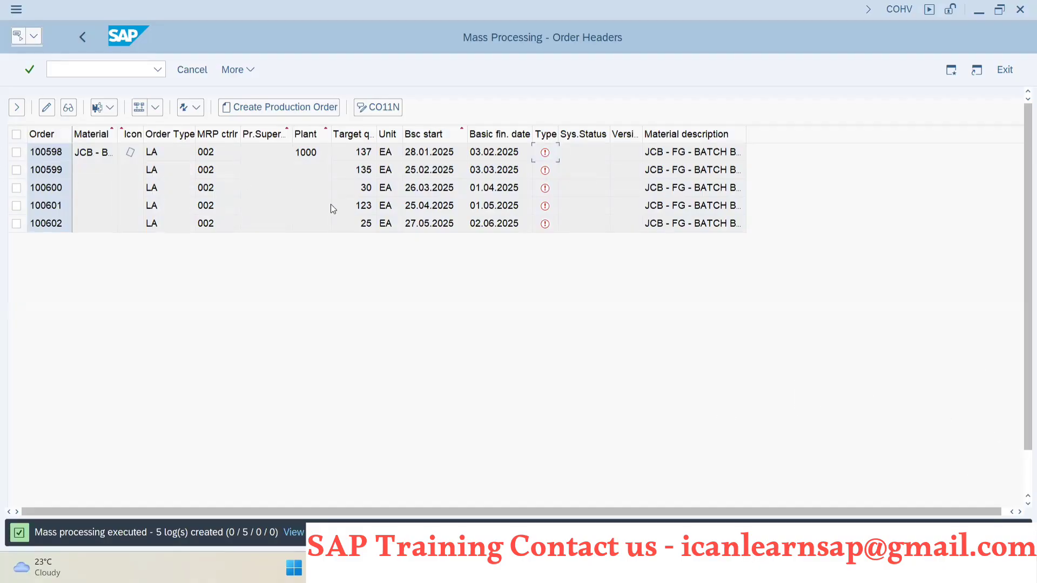
pyautogui.hotkey('alt', 'Tab')
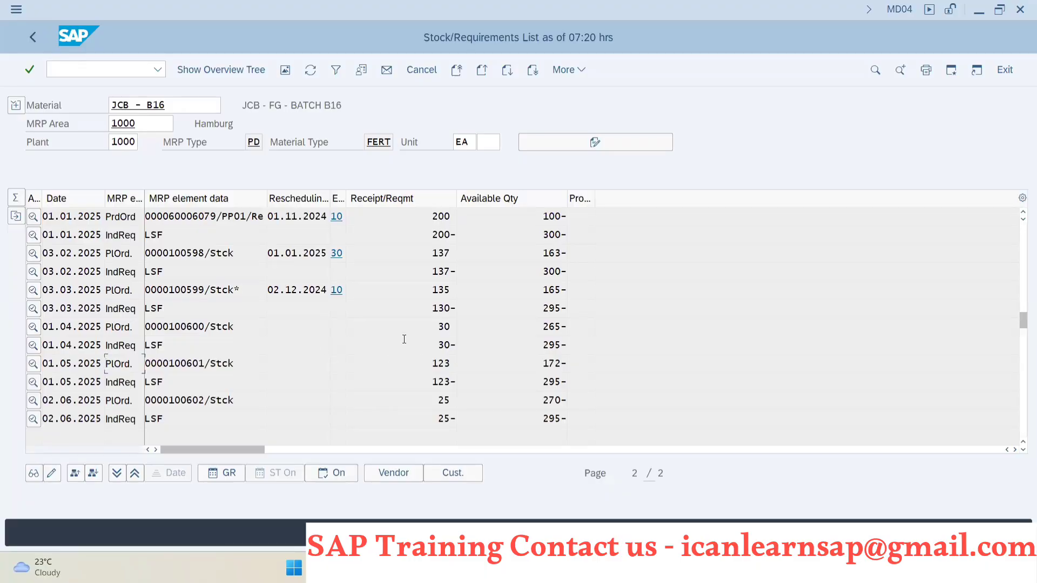
# Leave MD04 and open CS02 for JCB - B16 with BOM usage 1 and alternative BOM 1
pyautogui.click(166, 105)
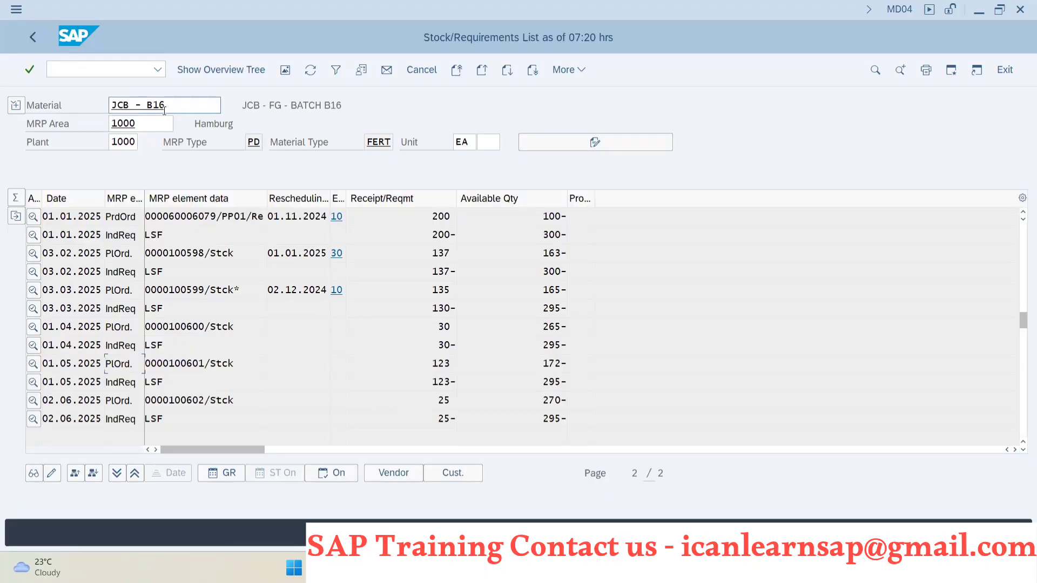
pyautogui.moveTo(166, 106); pyautogui.dragTo(91, 108)
pyautogui.press('Home')
pyautogui.press('F3')
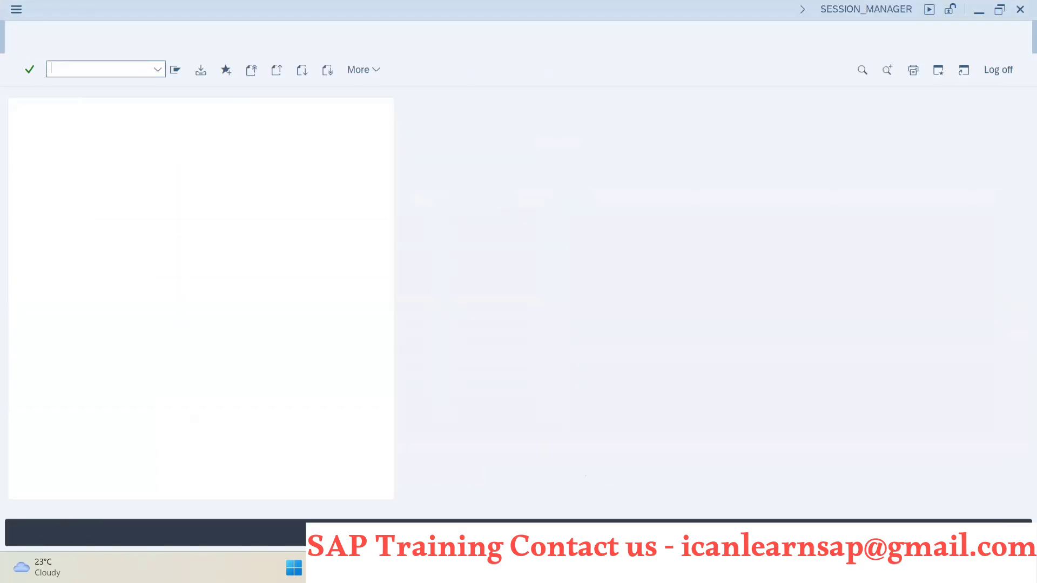
pyautogui.write('md04')
pyautogui.press('Return')
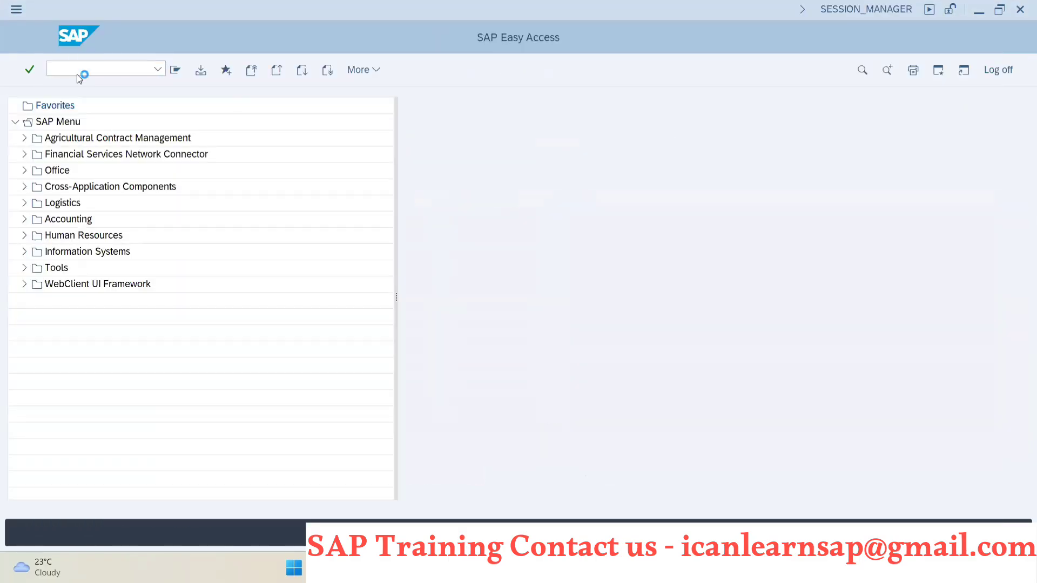
pyautogui.write('/n')
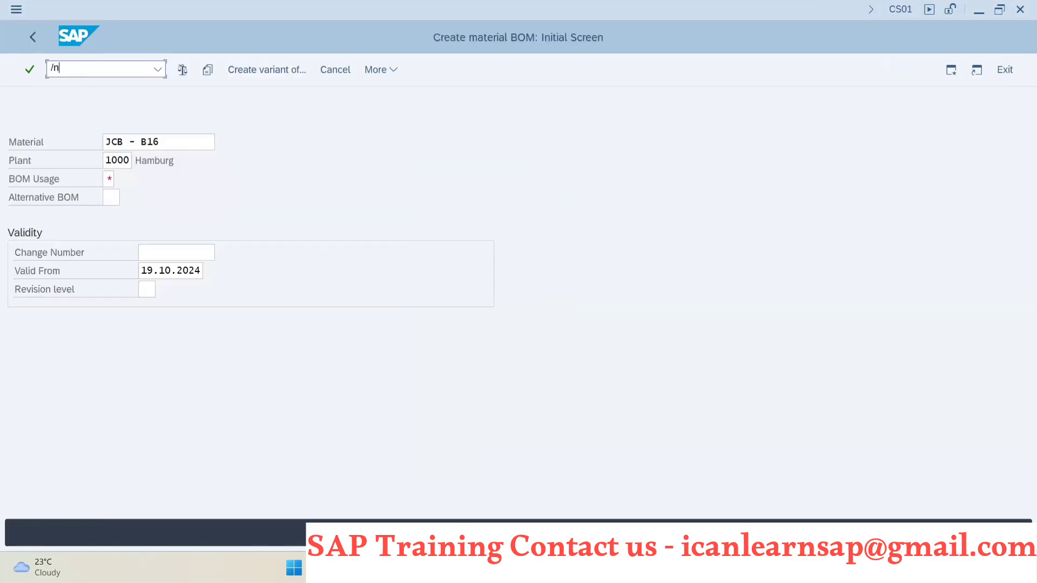
pyautogui.write('cs02')
pyautogui.press('Return')
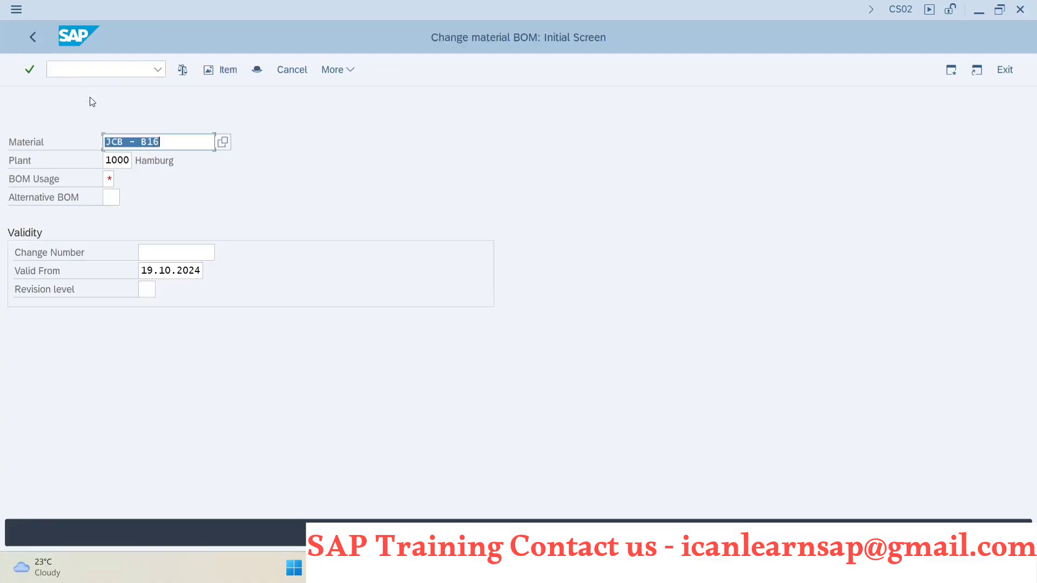
pyautogui.click(108, 178)
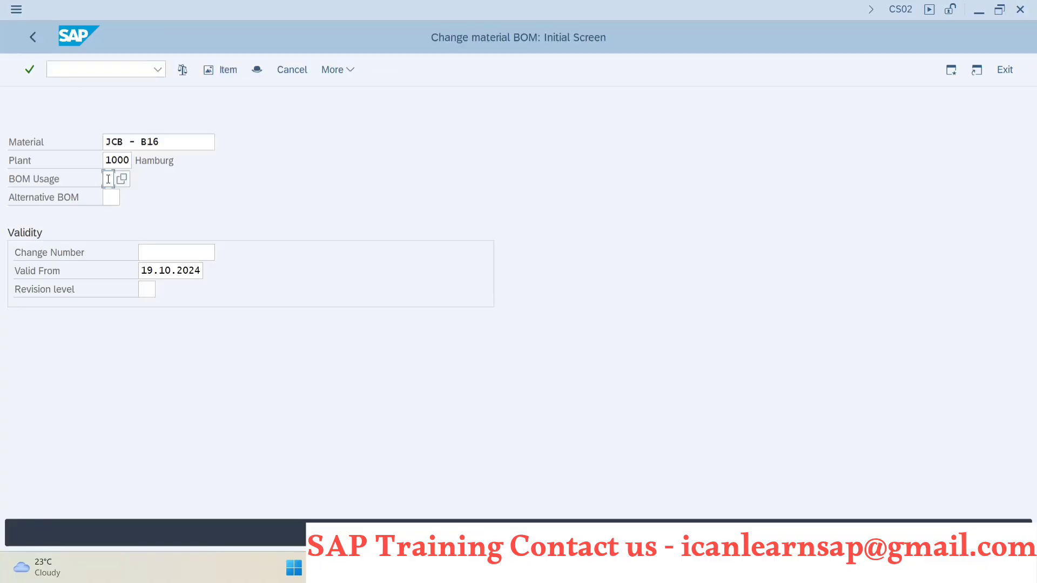
pyautogui.write('1')
pyautogui.click(111, 197)
pyautogui.write('1')
# Delete item 0040, the 50-years anniversary stickers, from the BOM and save it
pyautogui.press('Return')
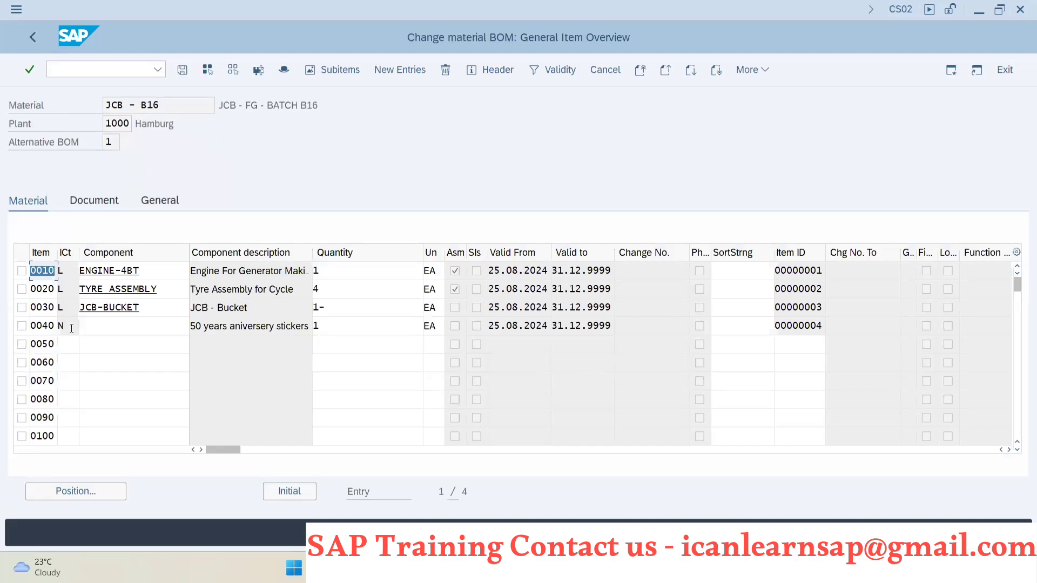
pyautogui.click(22, 327)
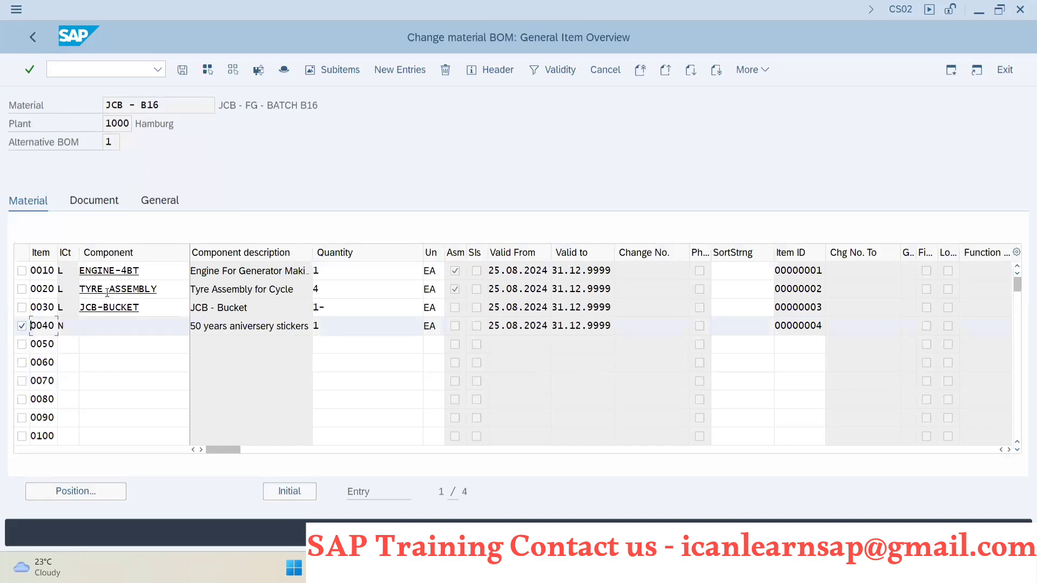
pyautogui.click(448, 72)
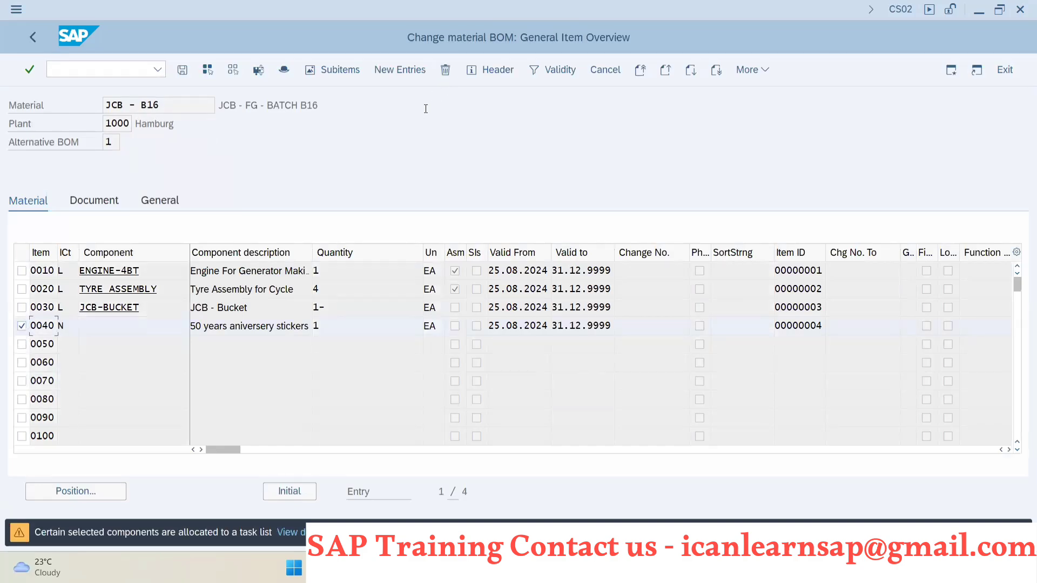
pyautogui.click(185, 71)
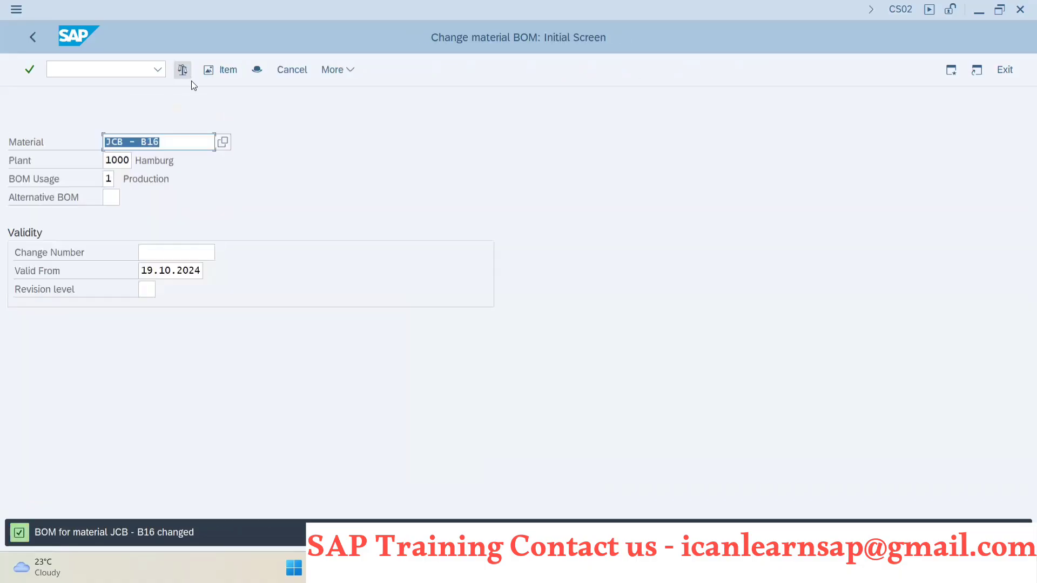
# Reopen alternative BOM 1, delete item 0040 again past the task-list warning, and save
pyautogui.press('Return')
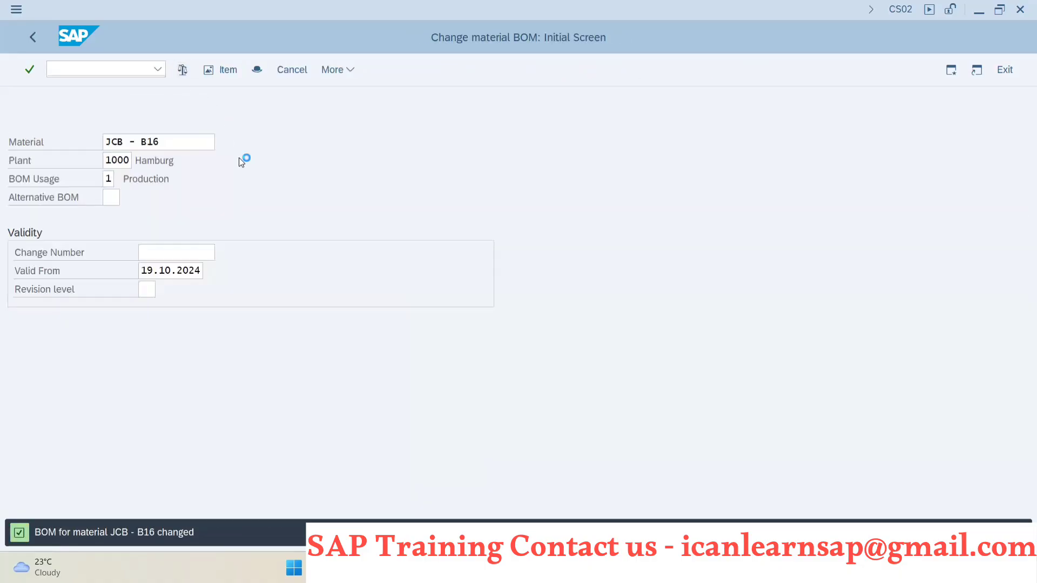
pyautogui.doubleClick(90, 214)
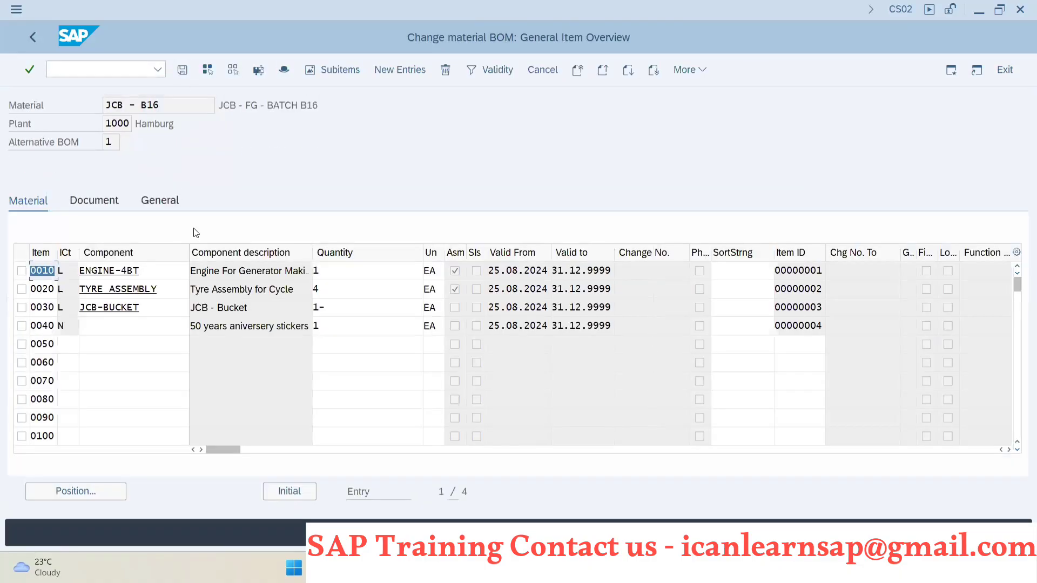
pyautogui.click(21, 325)
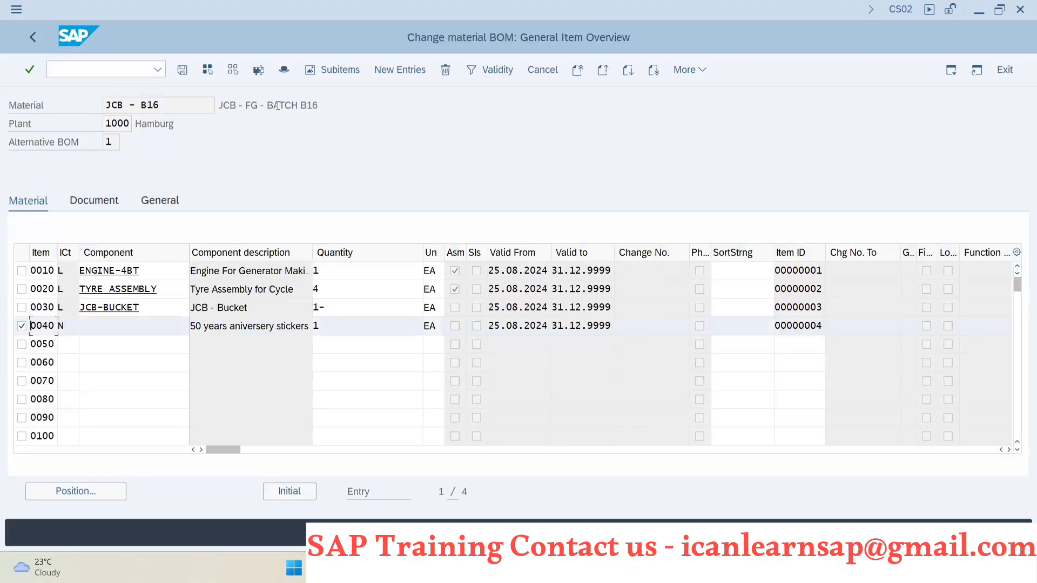
pyautogui.click(444, 71)
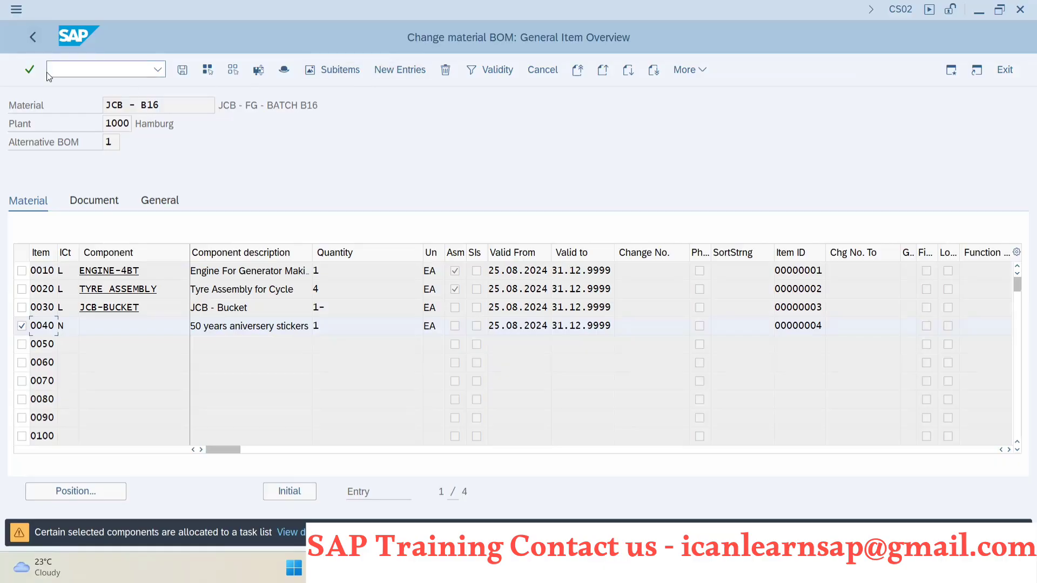
pyautogui.hotkey('shift', 'F2')
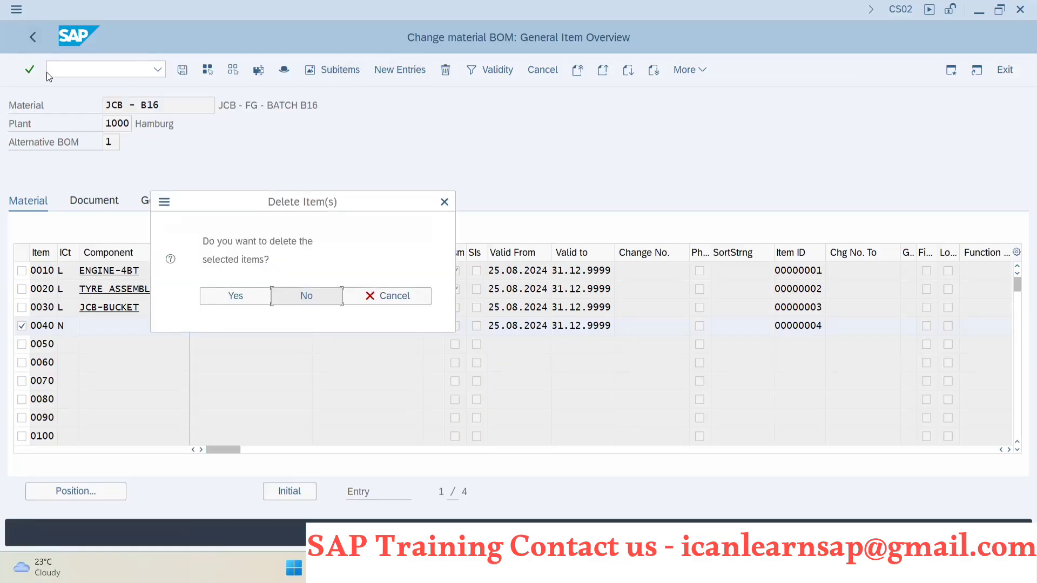
pyautogui.click(220, 294)
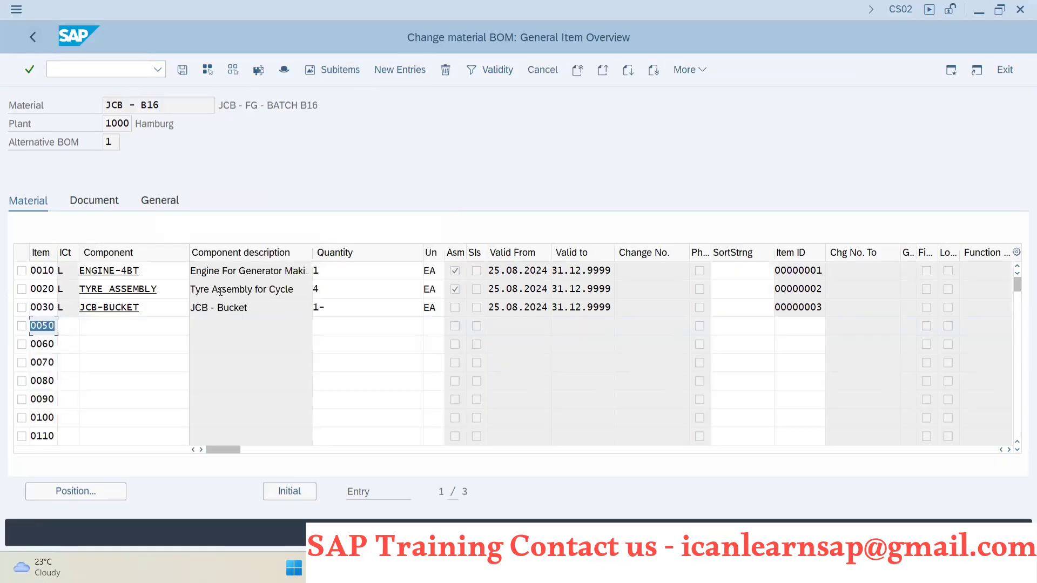
pyautogui.click(183, 70)
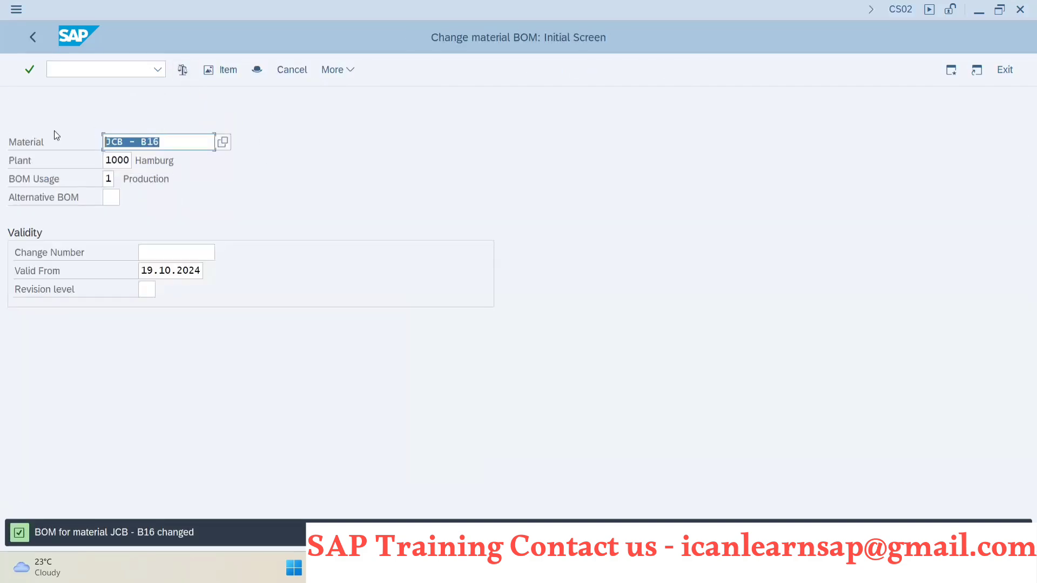
# Run CA02 and open the operations of routing group 50001741, counter 1, for JCB - B16
pyautogui.click(55, 69)
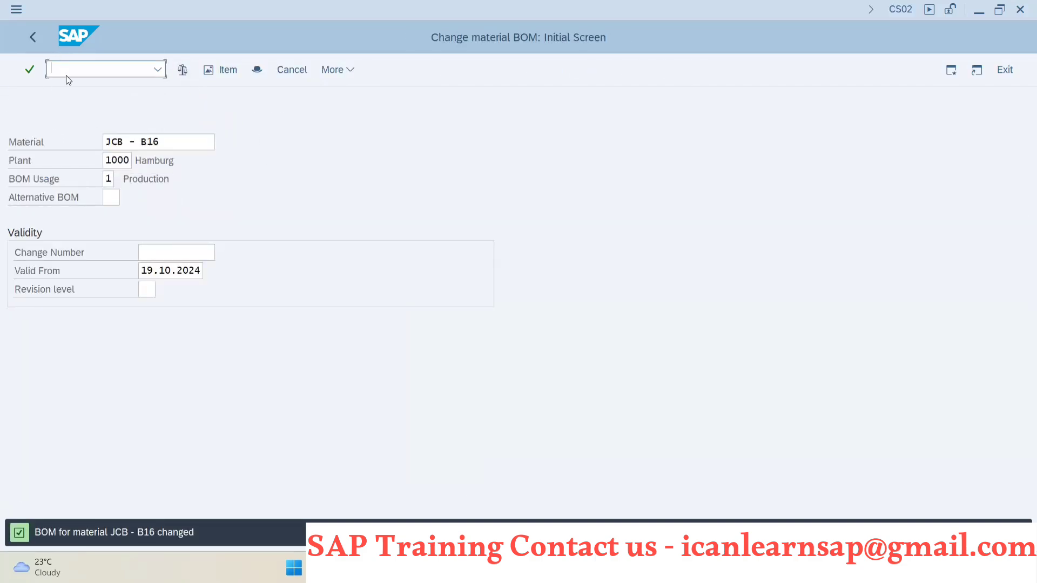
pyautogui.write('/nca0')
pyautogui.write('2')
pyautogui.press('Return')
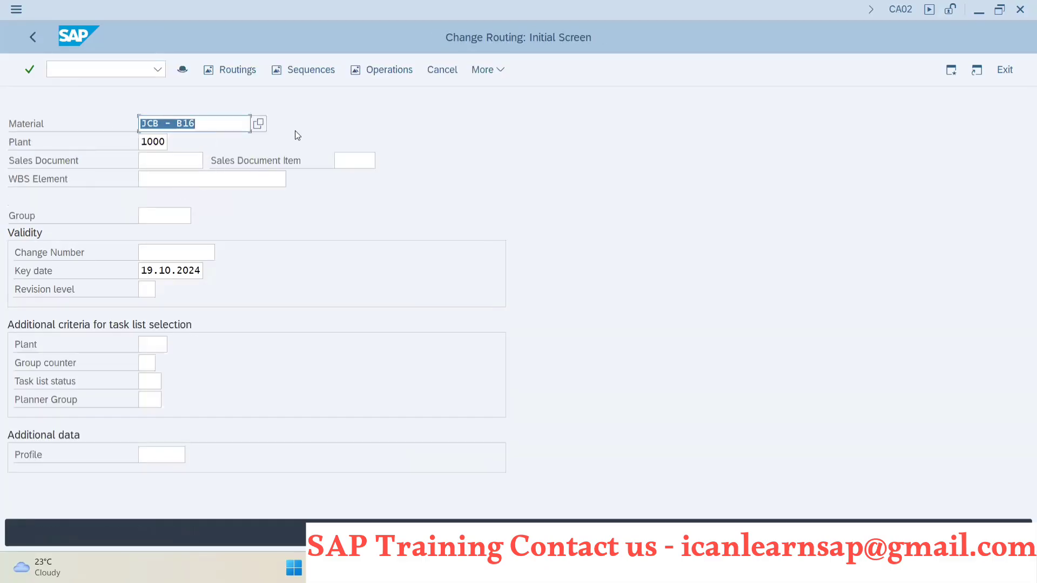
pyautogui.click(382, 73)
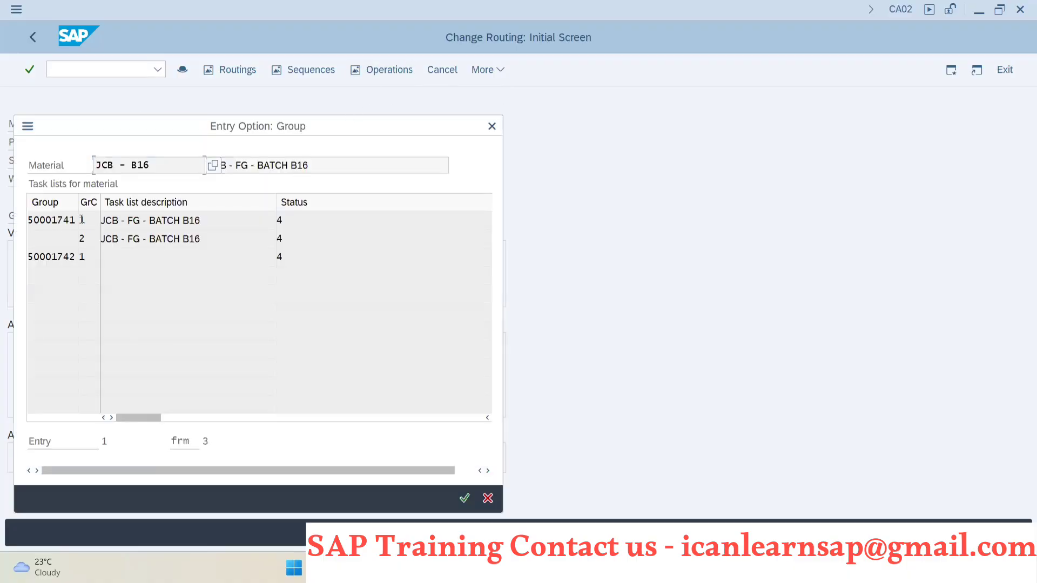
pyautogui.doubleClick(81, 220)
pyautogui.doubleClick(76, 178)
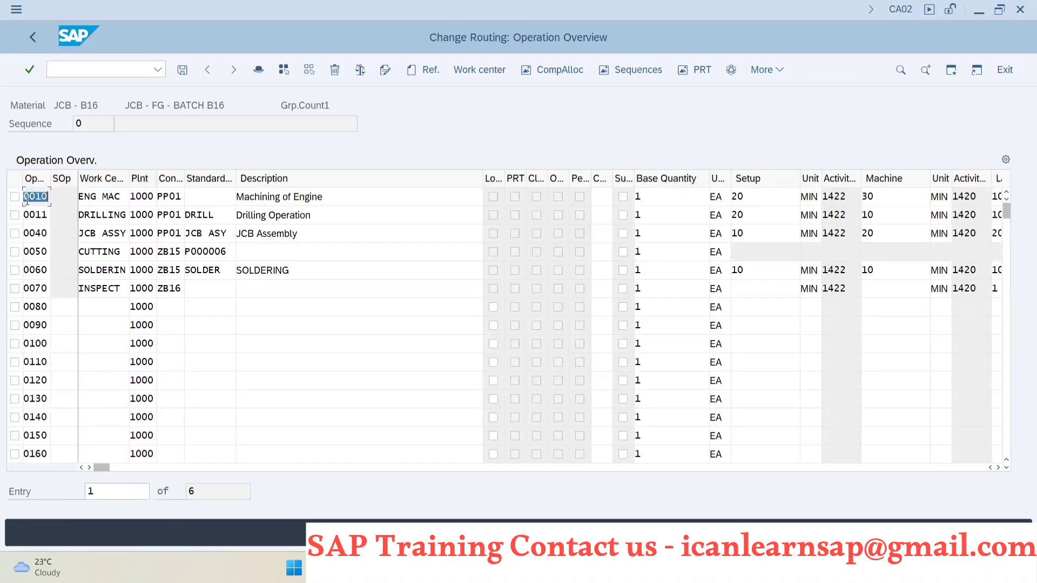
# Show the component allocation of operation 0040 for alternative BOM 1, listing its three components
pyautogui.click(14, 233)
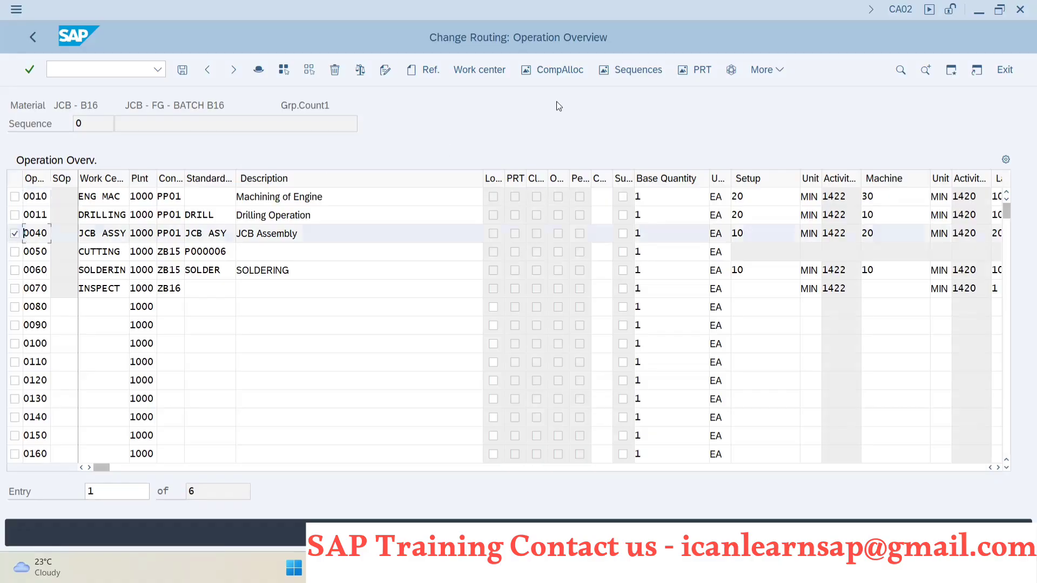
pyautogui.click(562, 72)
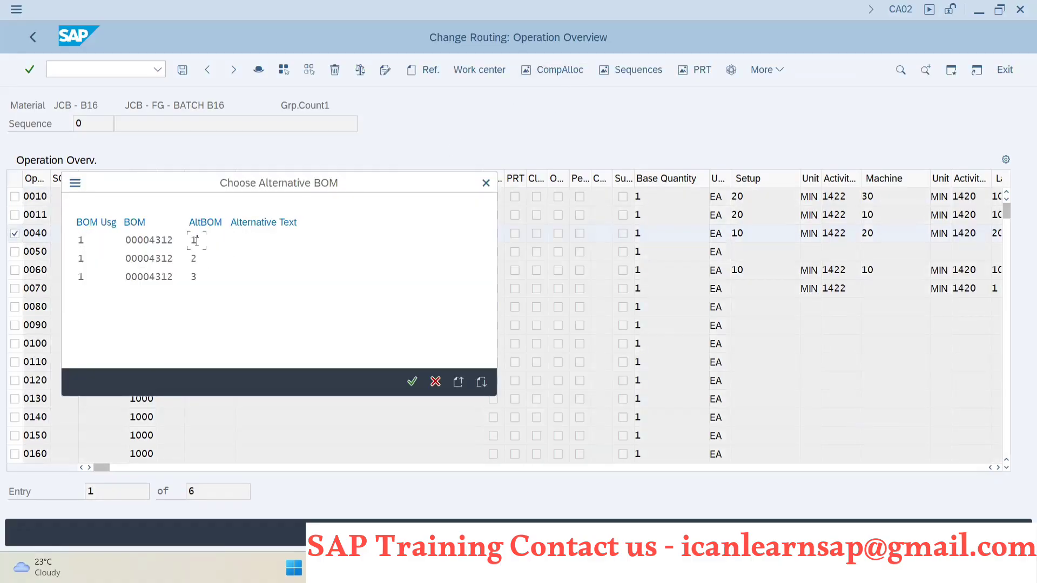
pyautogui.doubleClick(195, 240)
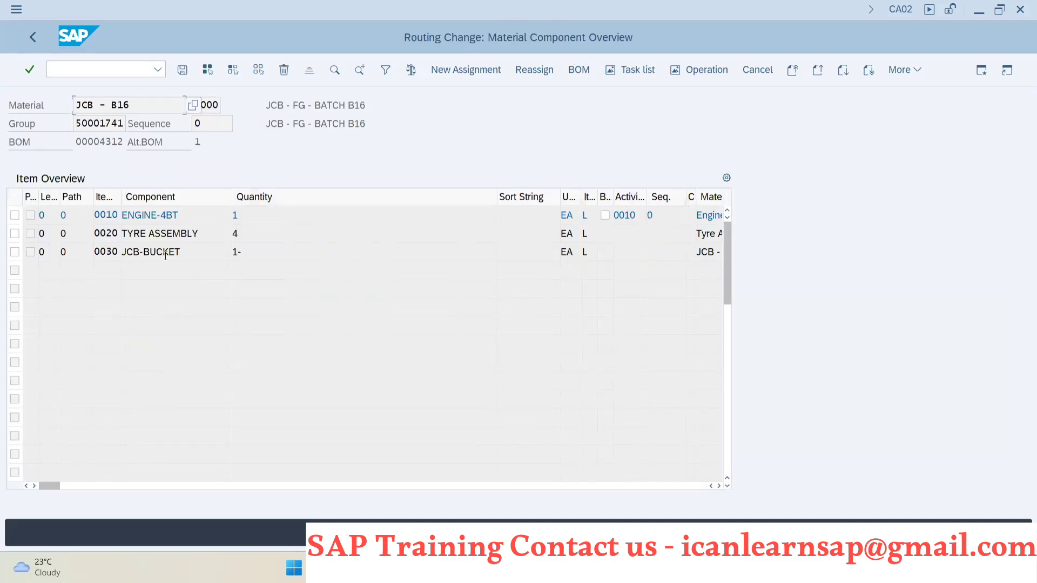
pyautogui.click(39, 49)
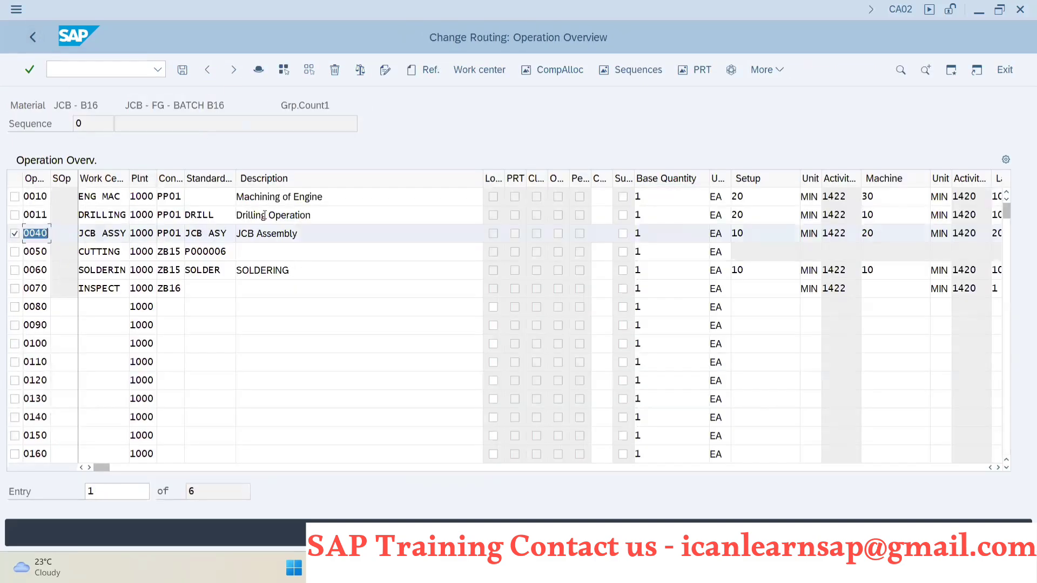
pyautogui.click(266, 214)
pyautogui.click(577, 73)
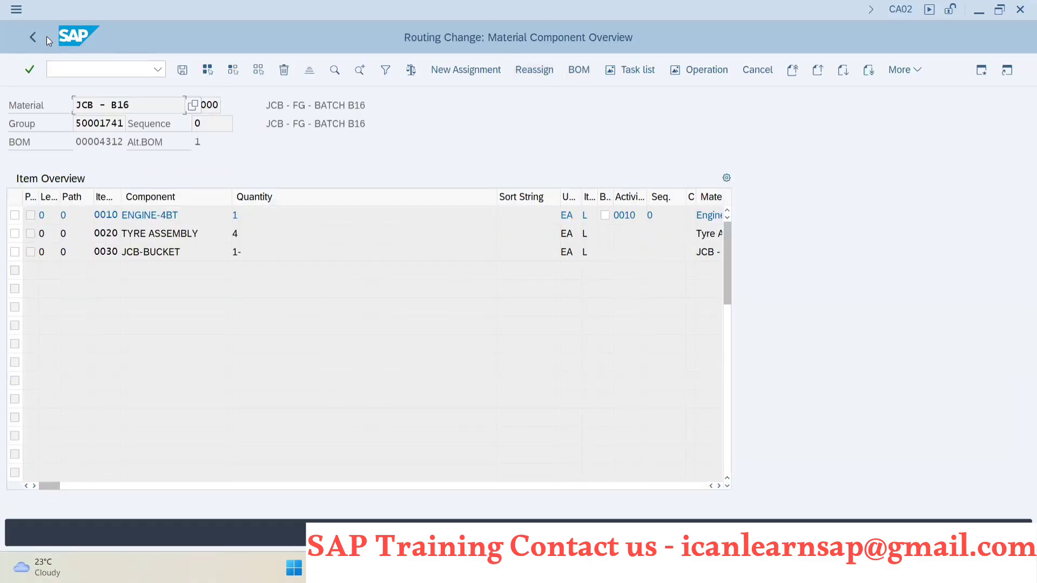
pyautogui.hotkey('alt', 'Tab')
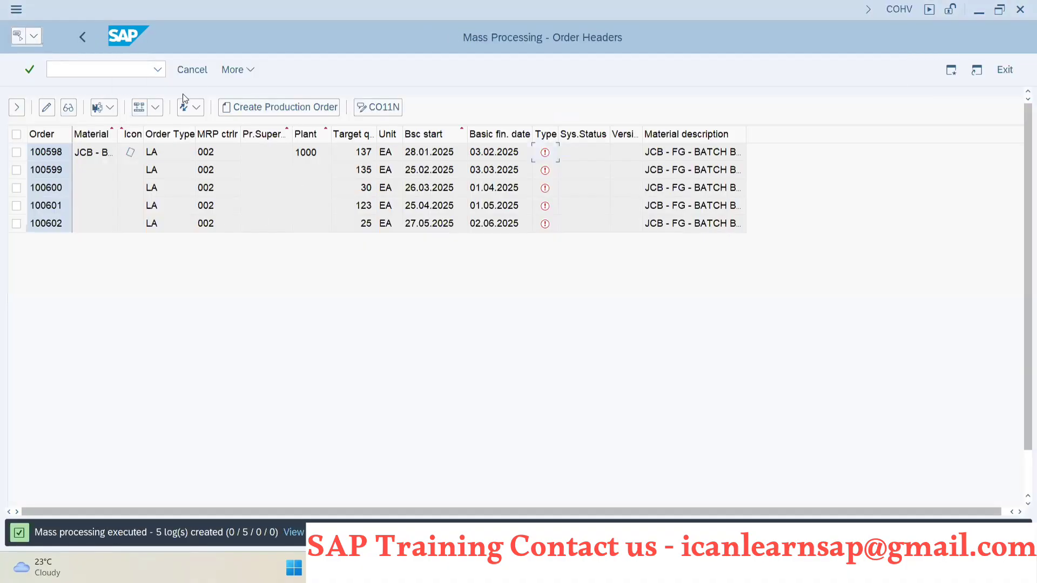
# Rerun the planned-order conversion in COHV, which finds no data, and return to SAP Easy Access
pyautogui.click(83, 37)
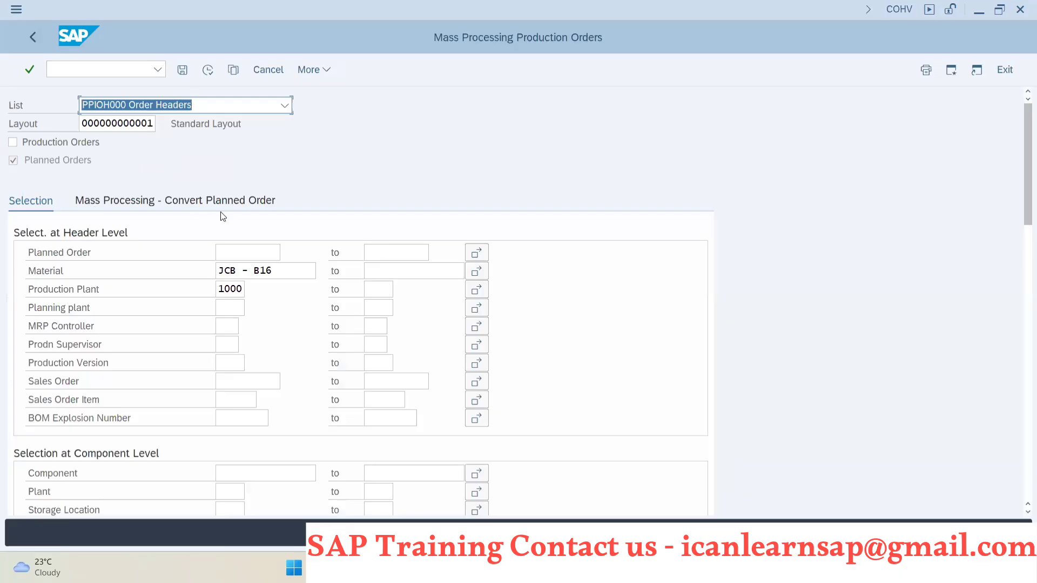
pyautogui.click(125, 202)
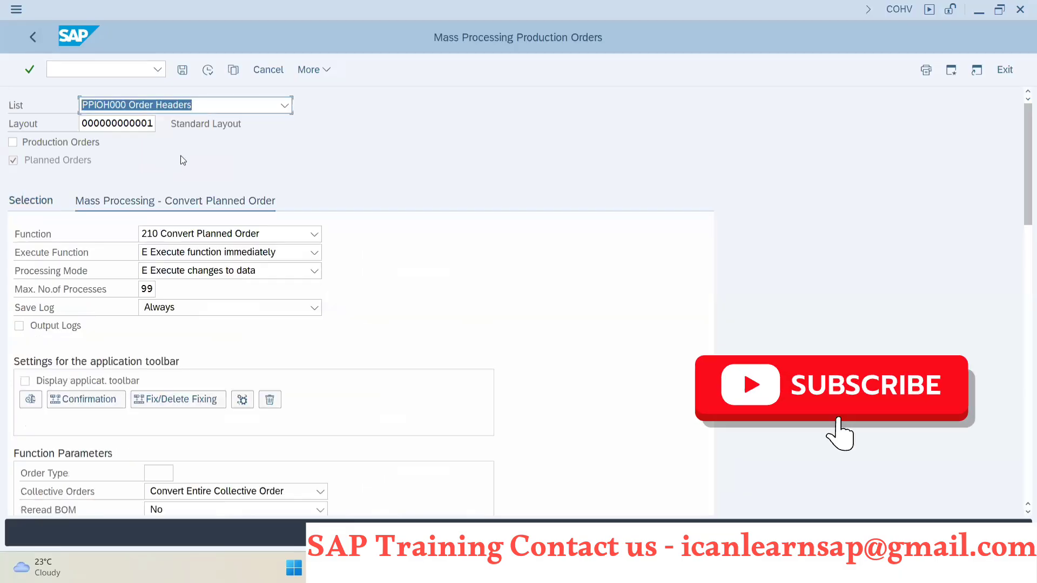
pyautogui.click(209, 69)
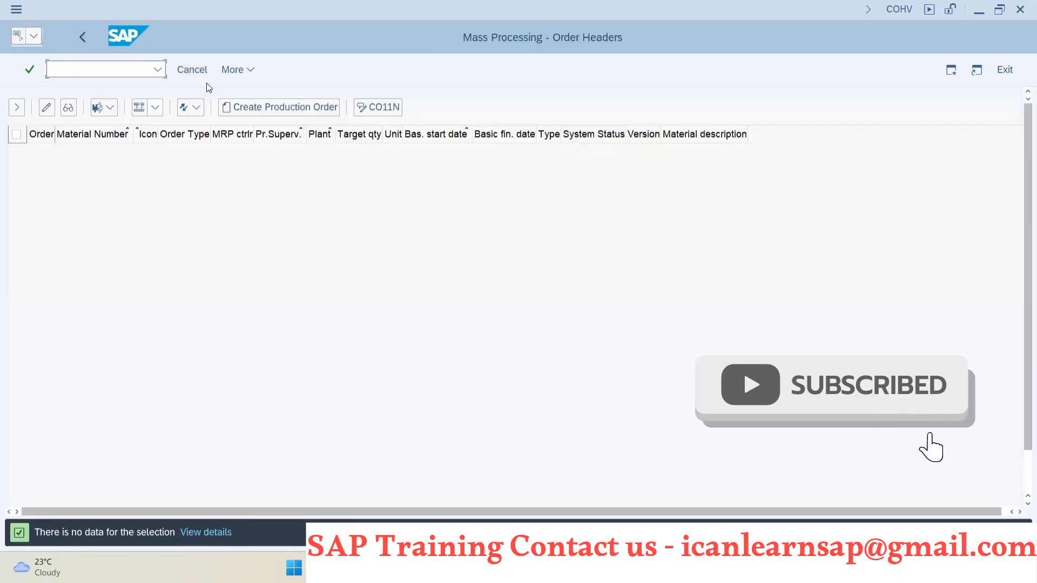
pyautogui.click(85, 36)
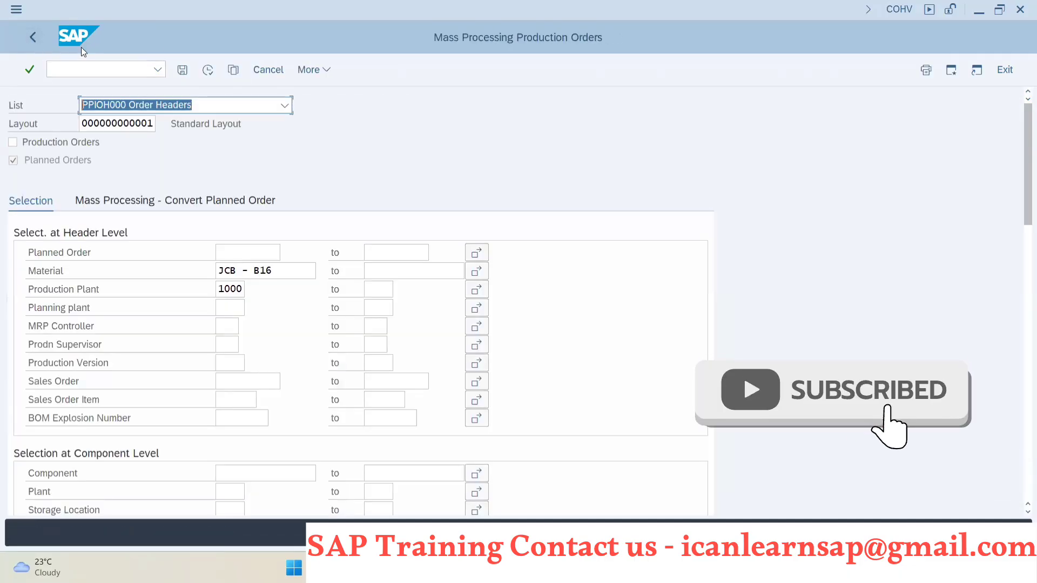
pyautogui.click(35, 47)
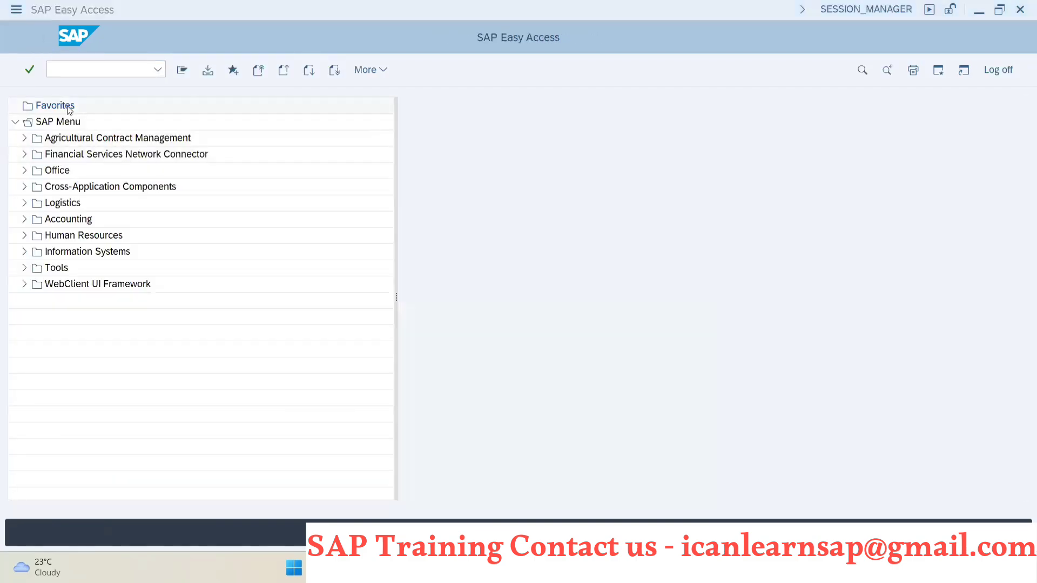
# Refresh the MD04 stock/requirements list so JCB - B16 shows production orders
pyautogui.hotkey('alt', 'Tab')
pyautogui.hotkey('alt', 'Tab')
pyautogui.click(310, 72)
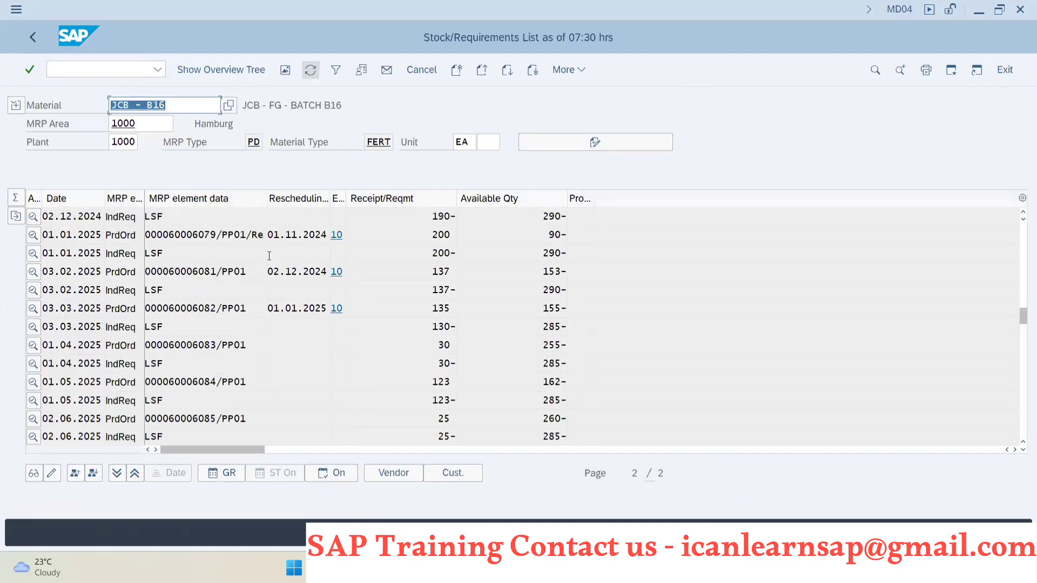
pyautogui.scroll(-2, 181, 357)
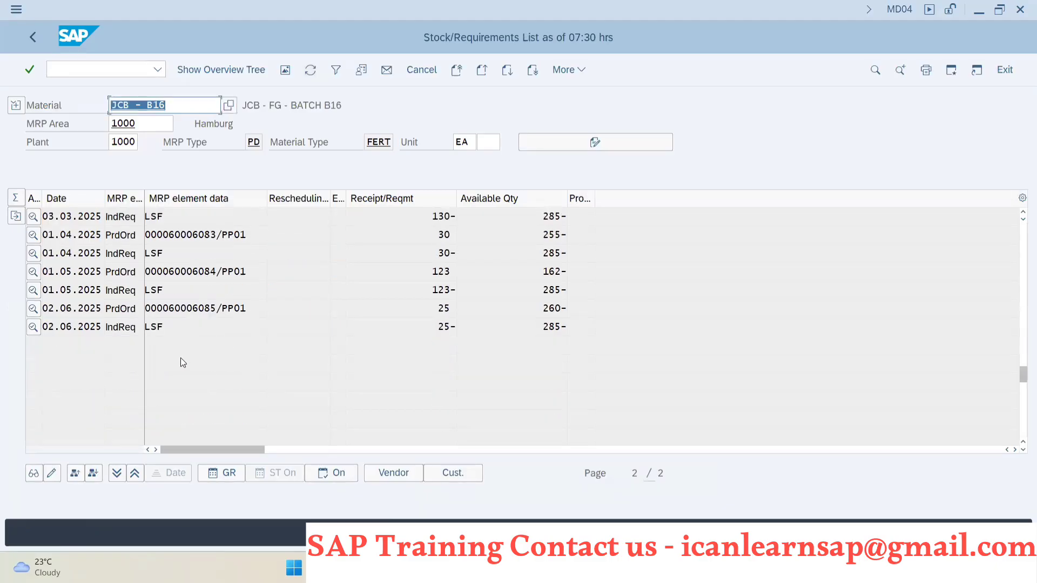
pyautogui.scroll(-2, 181, 357)
pyautogui.scroll(2, 182, 348)
pyautogui.scroll(1, 188, 278)
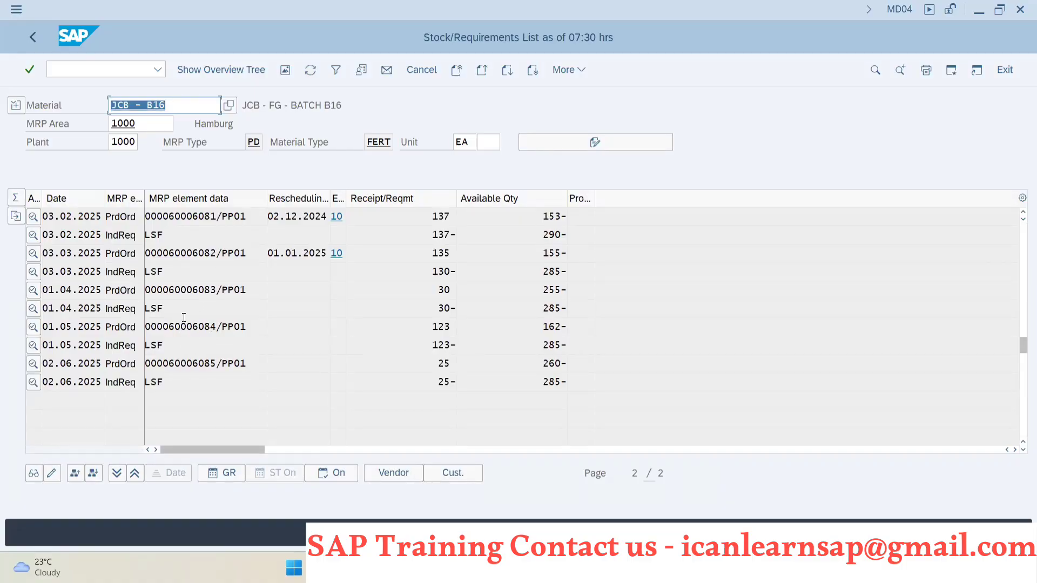
pyautogui.scroll(1, 166, 326)
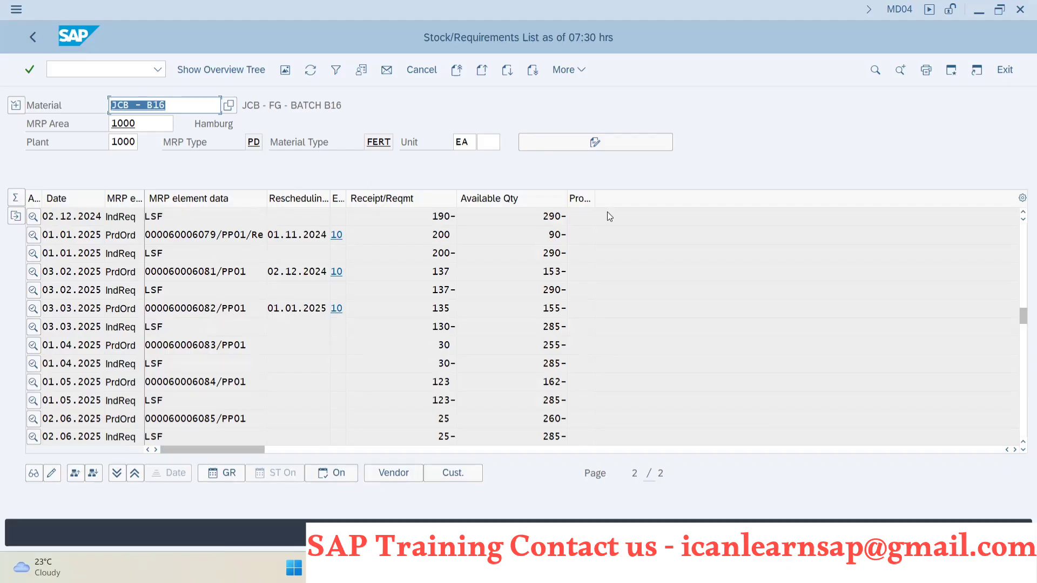
# Bring the PowerPoint presentation back to the front
pyautogui.hotkey('alt', 'Tab')
pyautogui.hotkey('alt', 'Tab')
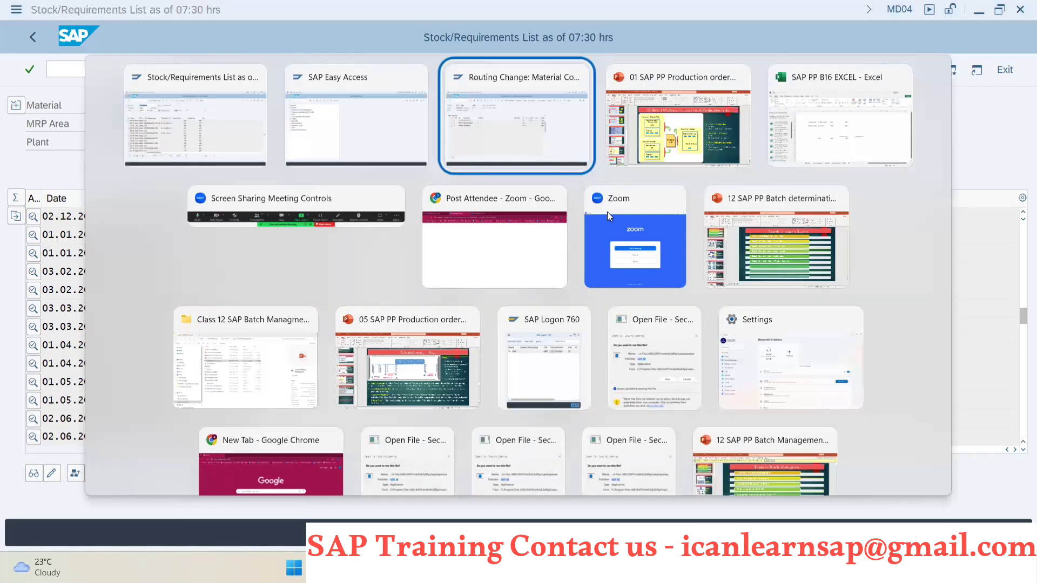
pyautogui.hotkey('alt', 'Tab')
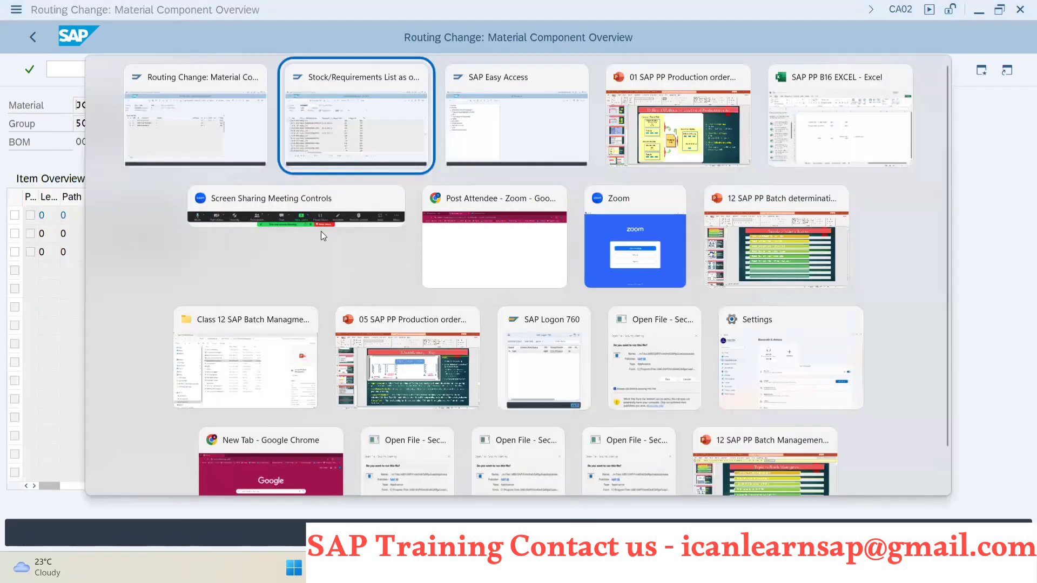
pyautogui.press('Tab')
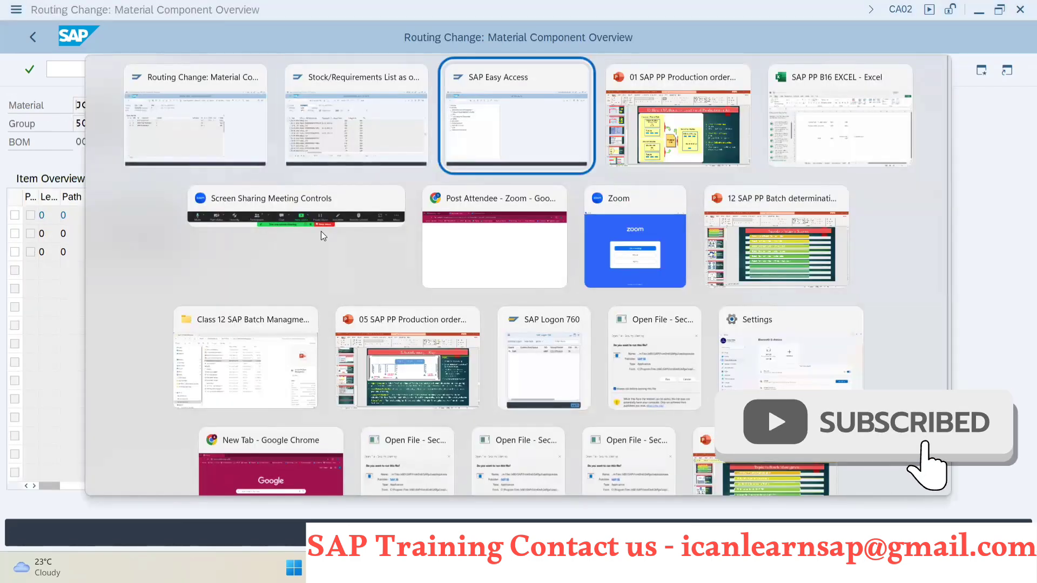
pyautogui.press('Tab')
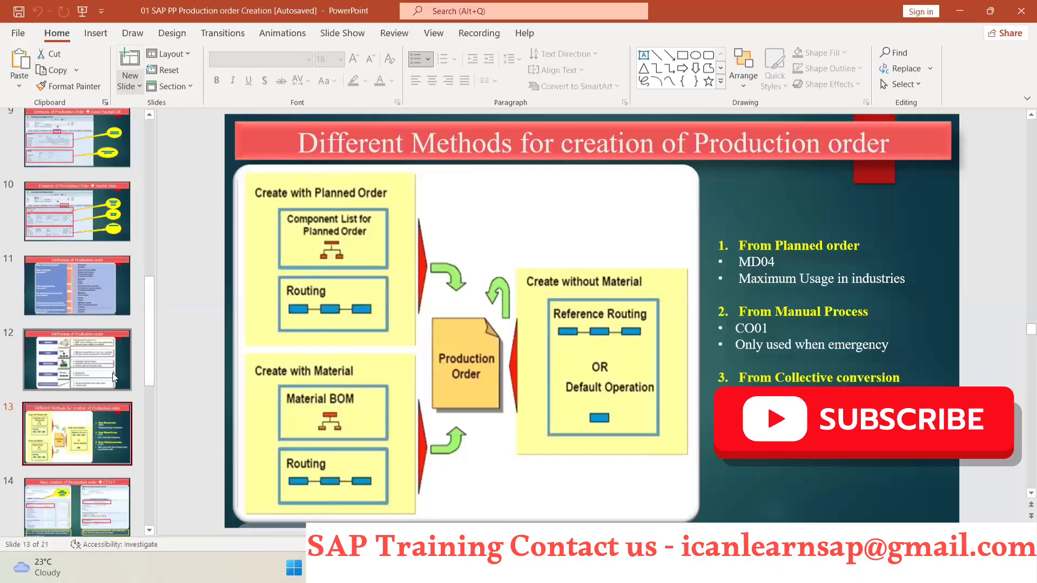